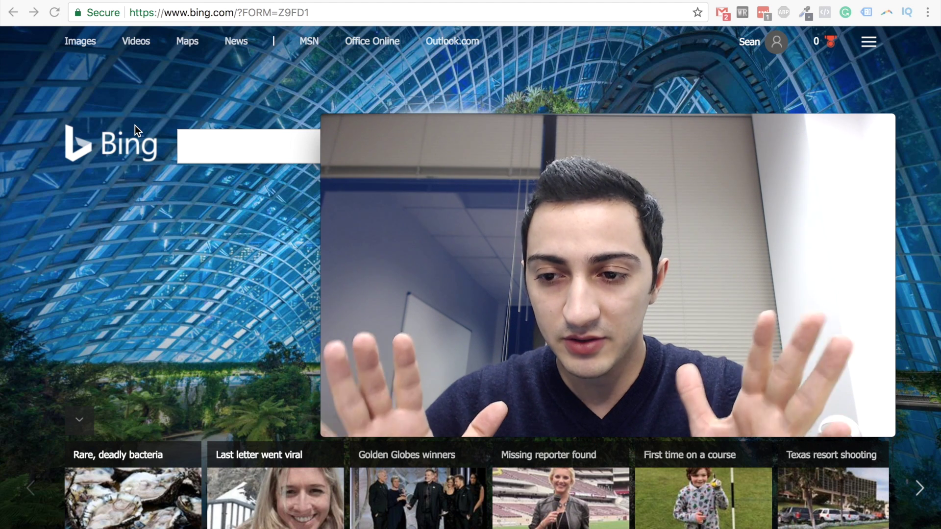
Close the webcam preview window and highlight the mydogcentral.net FREE VIDEO headline.
mouse_move(328, 122)
left_click(331, 121)
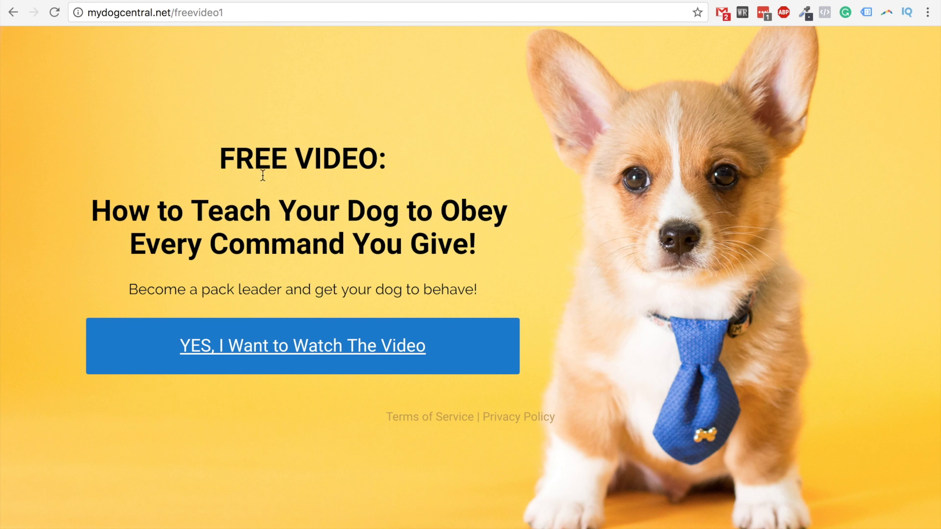
left_click_drag(172, 142, 493, 293)
left_click(493, 293)
Highlight the 'How to Teach' headline and subtitle, then the whole text block from FREE VIDEO down.
left_click_drag(56, 200, 198, 209)
left_click_drag(81, 210, 413, 245)
left_click(105, 206)
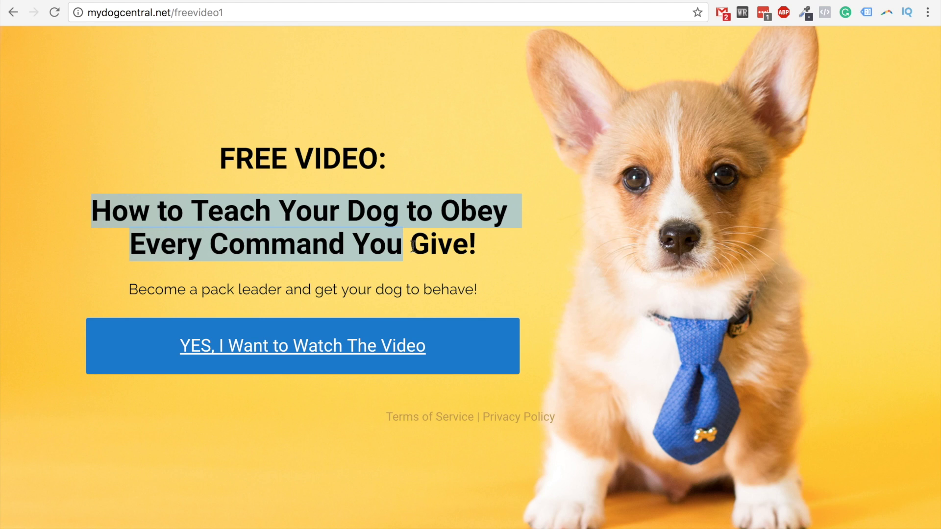
left_click(135, 208)
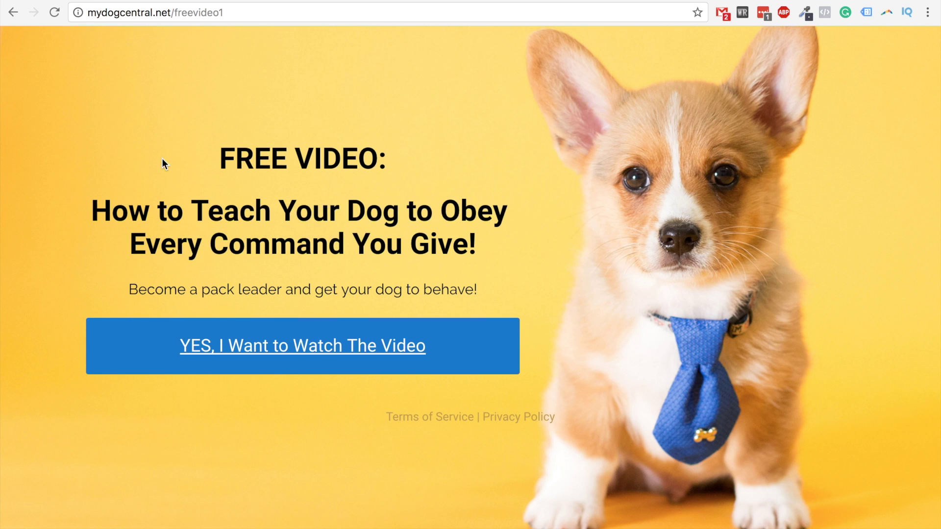
left_click_drag(180, 145, 484, 290)
left_click(513, 283)
left_click(295, 2)
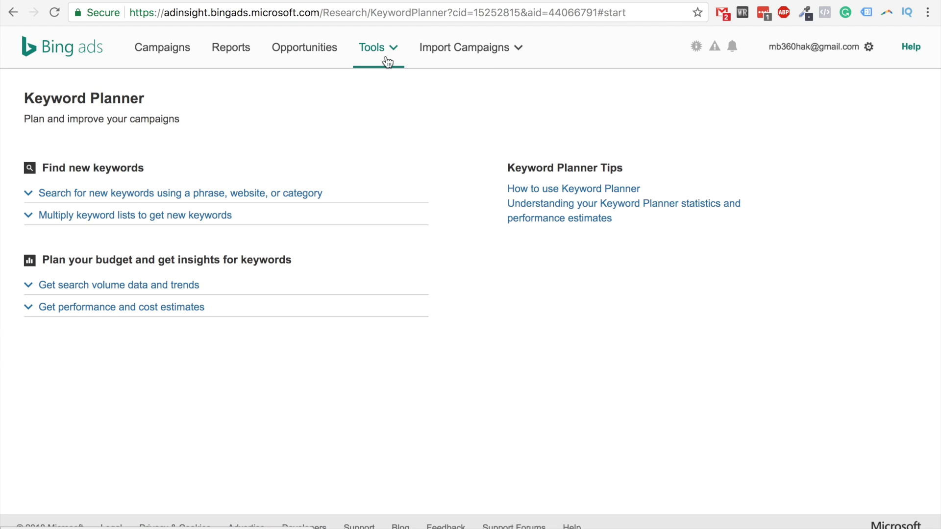
left_click(392, 53)
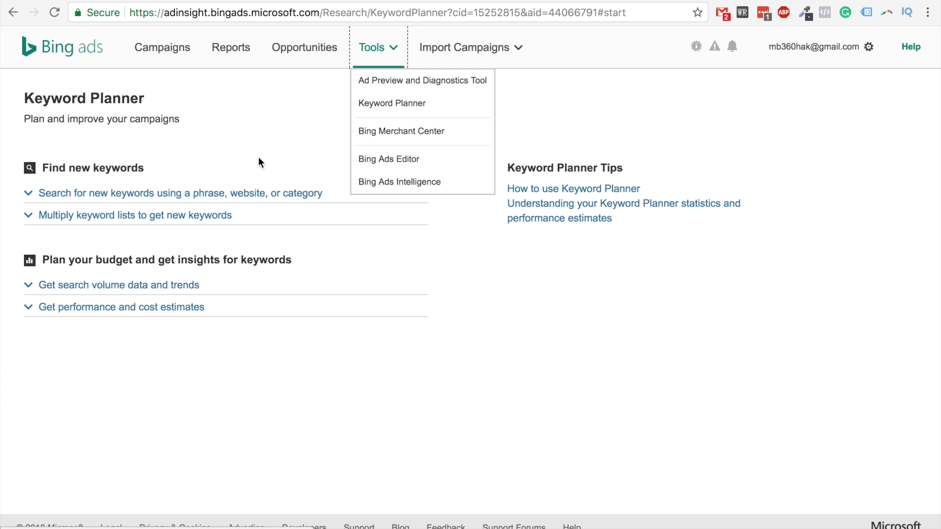
left_click(266, 122)
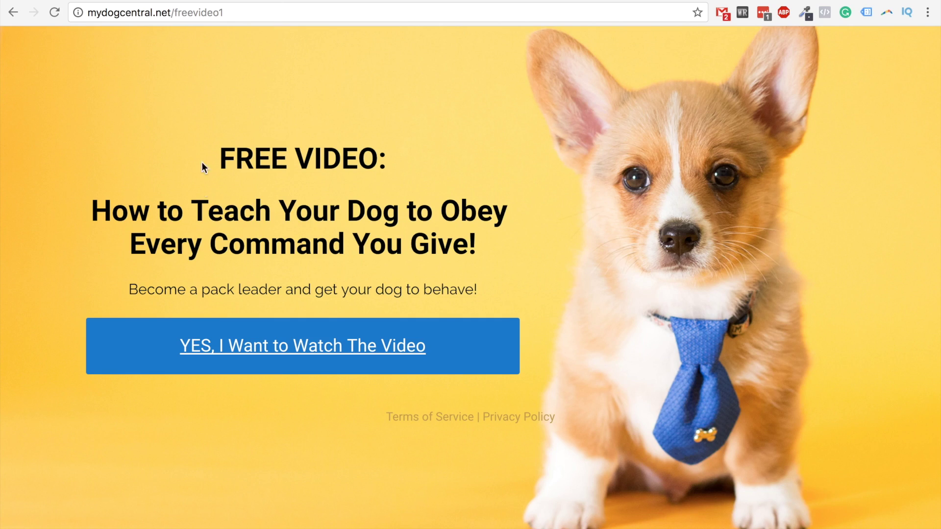
Return to the Bing homepage and search for 'dog training'.
key("super+bracketleft")
left_click(275, 148)
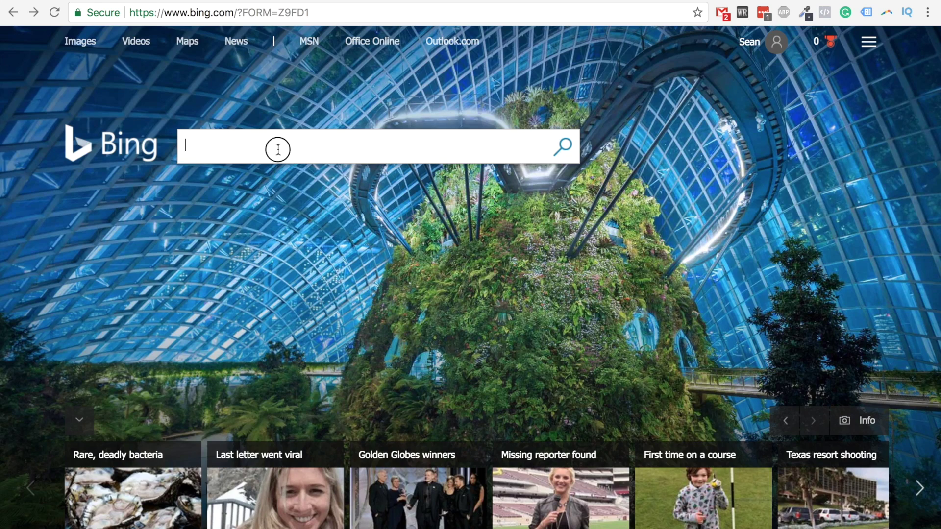
type("dog training")
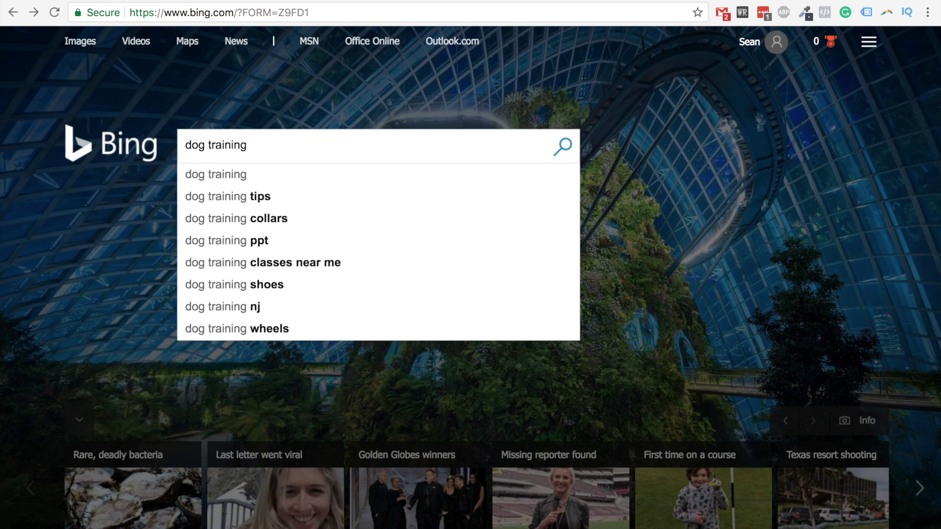
key("Return")
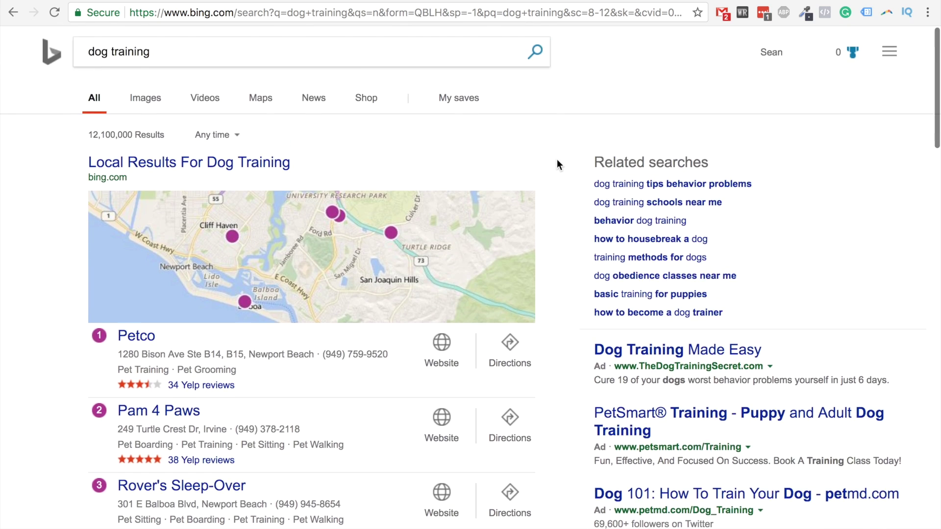
Scroll the results and highlight the 'Dog Training Made Easy' and '9 Dog Training Tips' ad titles.
scroll(540, 174, "down", 1)
scroll(488, 181, "down", 3)
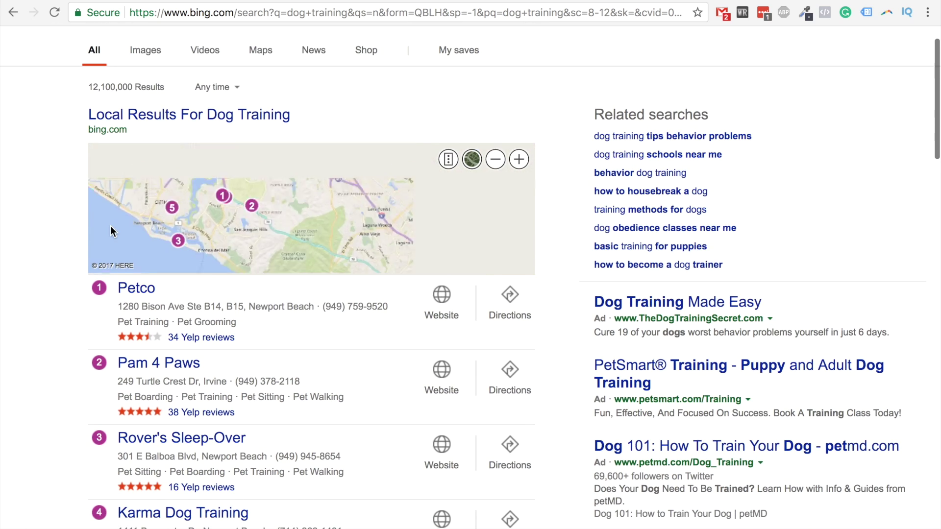
scroll(22, 235, "down", 1)
scroll(22, 235, "up", 1)
scroll(22, 235, "down", 7)
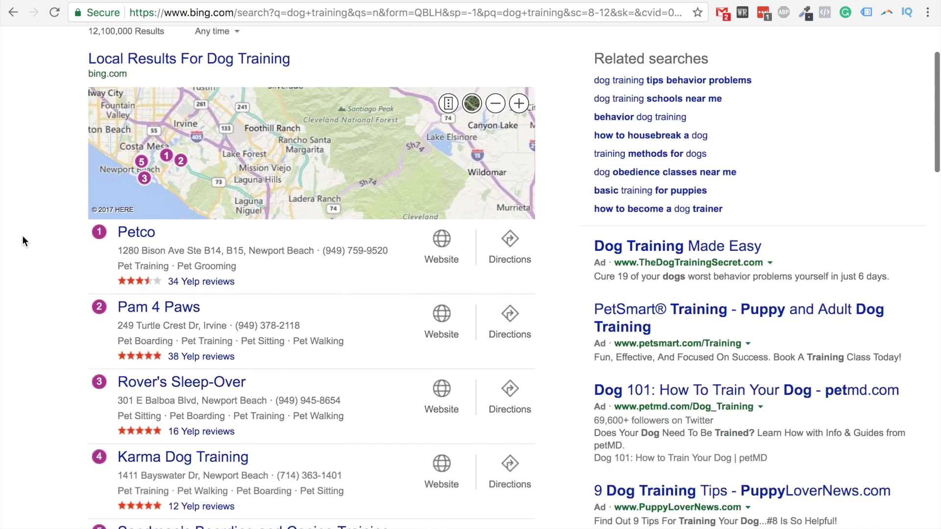
scroll(22, 235, "up", 2)
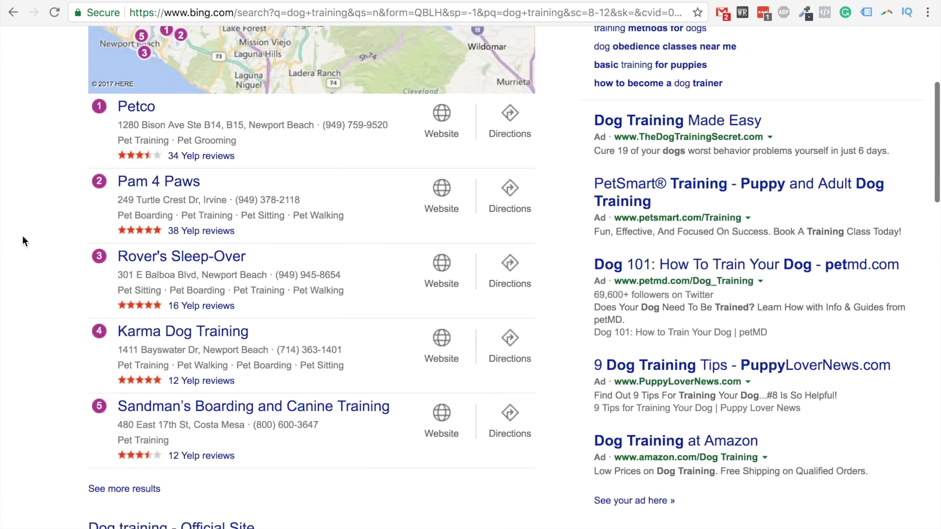
scroll(22, 235, "down", 4)
scroll(22, 235, "up", 1)
scroll(22, 236, "up", 9)
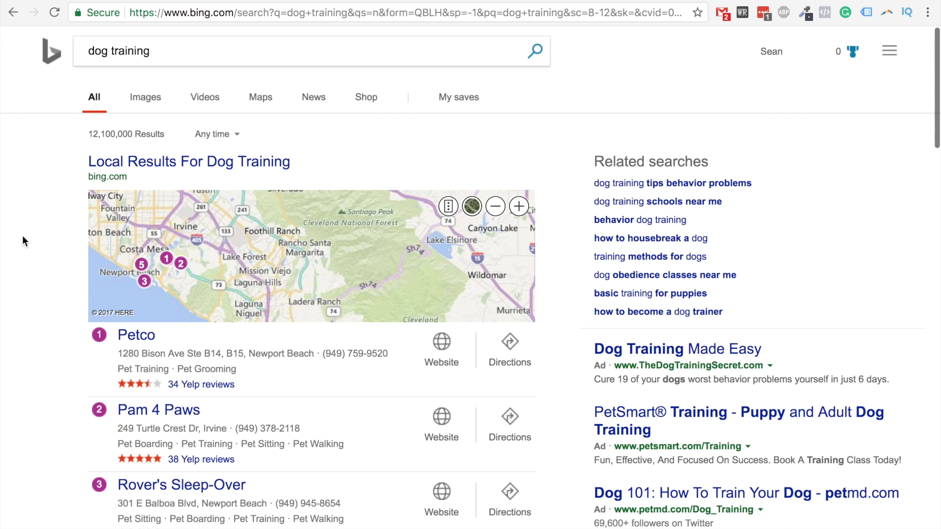
scroll(23, 236, "down", 7)
scroll(26, 229, "down", 4)
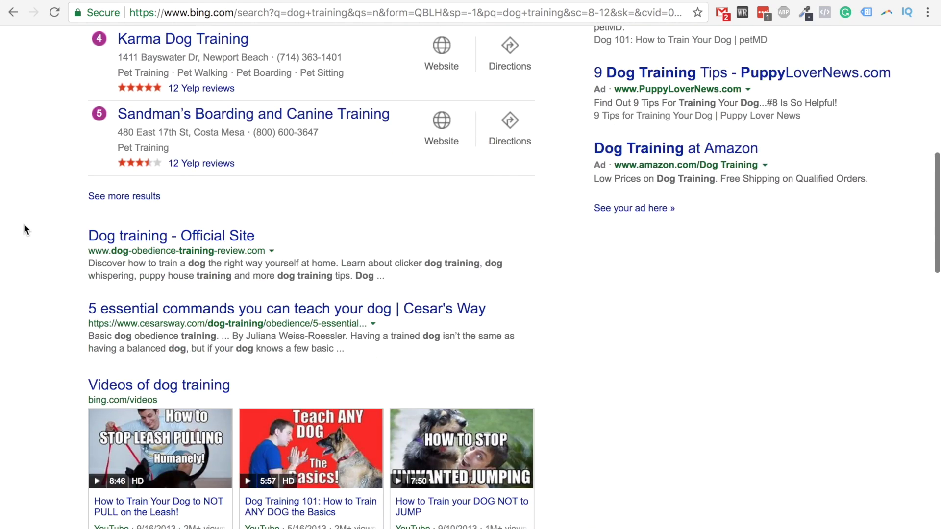
scroll(25, 227, "up", 10)
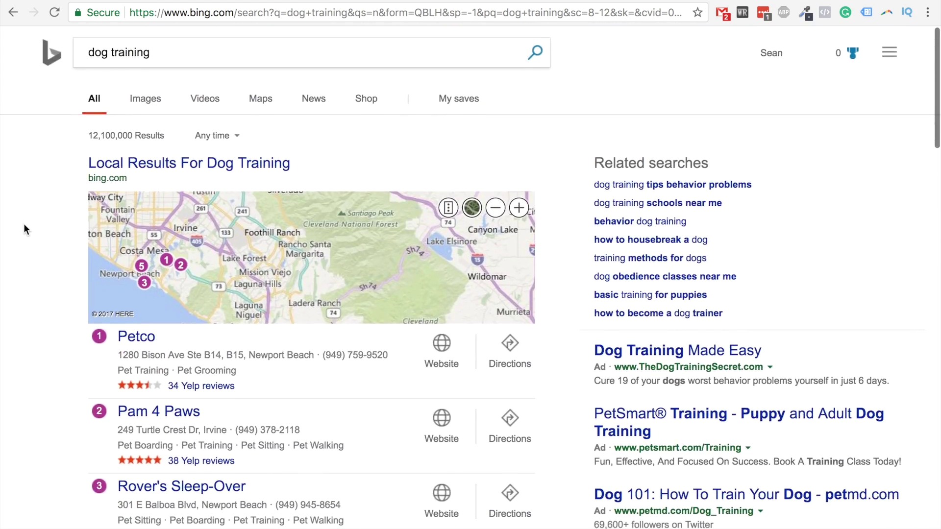
scroll(814, 219, "down", 1)
left_click(595, 283)
left_click_drag(594, 284, 773, 273)
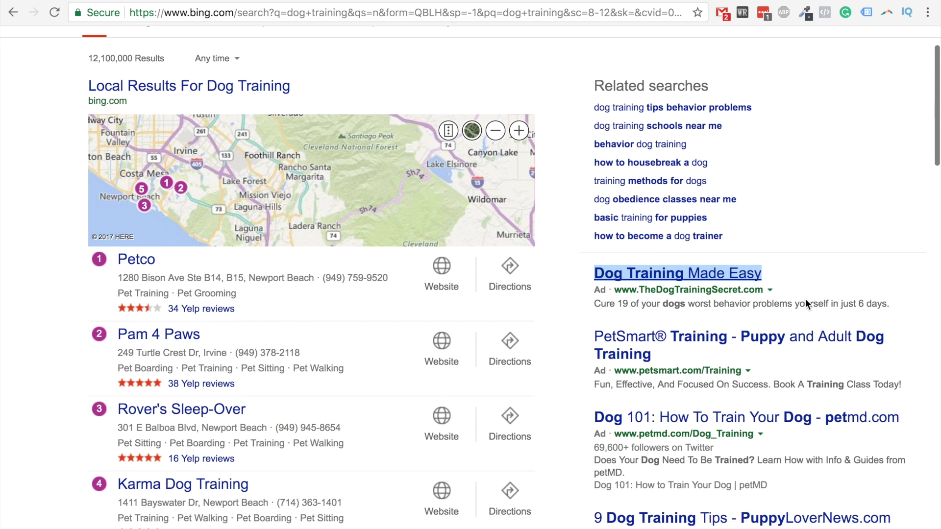
scroll(805, 298, "down", 1)
scroll(552, 311, "down", 3)
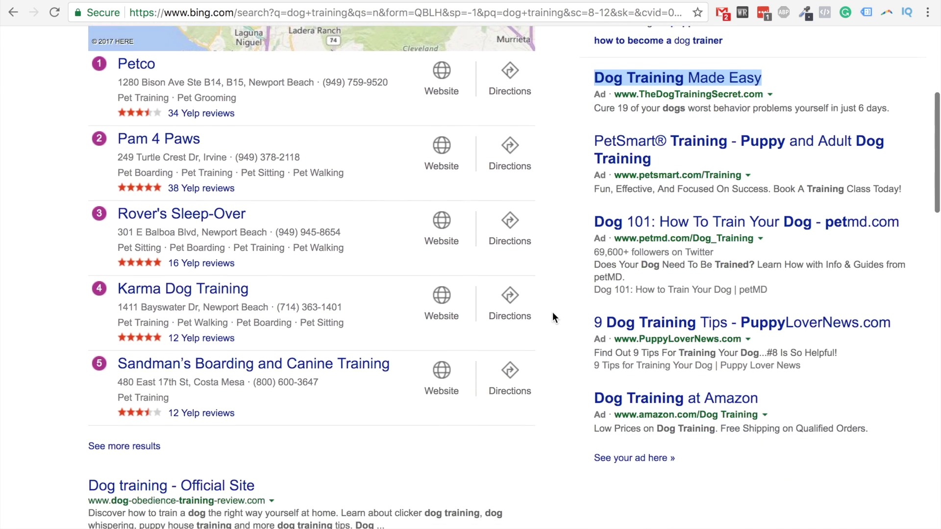
scroll(554, 314, "down", 1)
left_click_drag(597, 291, 890, 291)
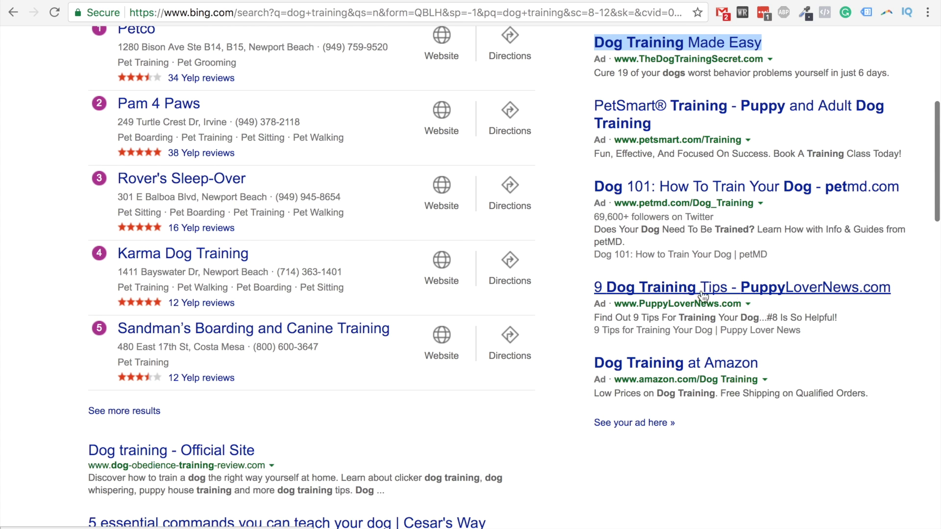
Open the '9 Dog Training Tips - PuppyLoverNews.com' ad in a new tab.
right_click(693, 299)
left_click(637, 295)
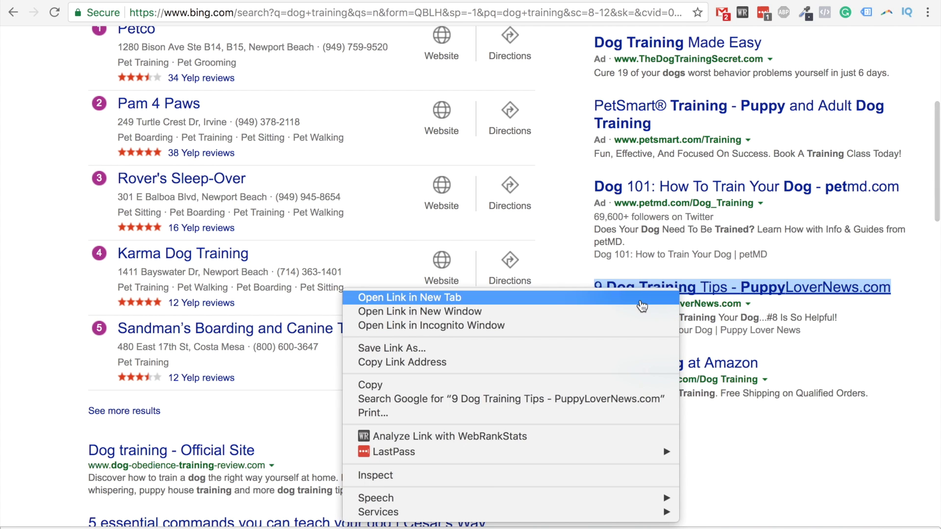
scroll(672, 428, "up", 3)
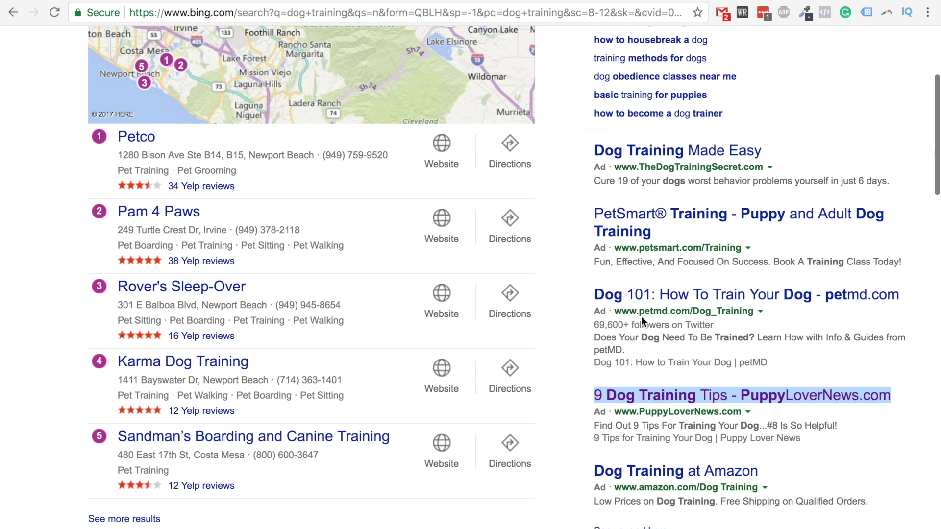
scroll(663, 319, "up", 1)
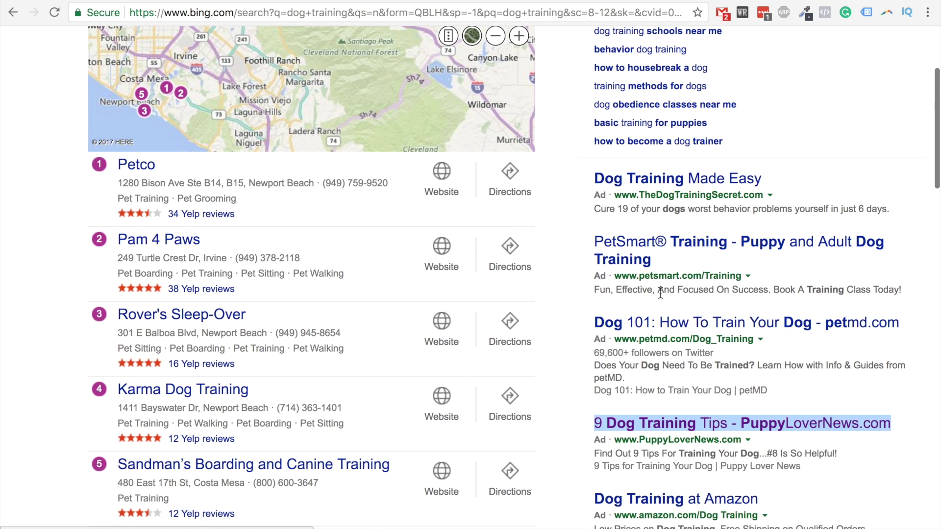
Clear the highlight, show link options for the Dog Training Made Easy ad, and highlight its description.
left_click(620, 207)
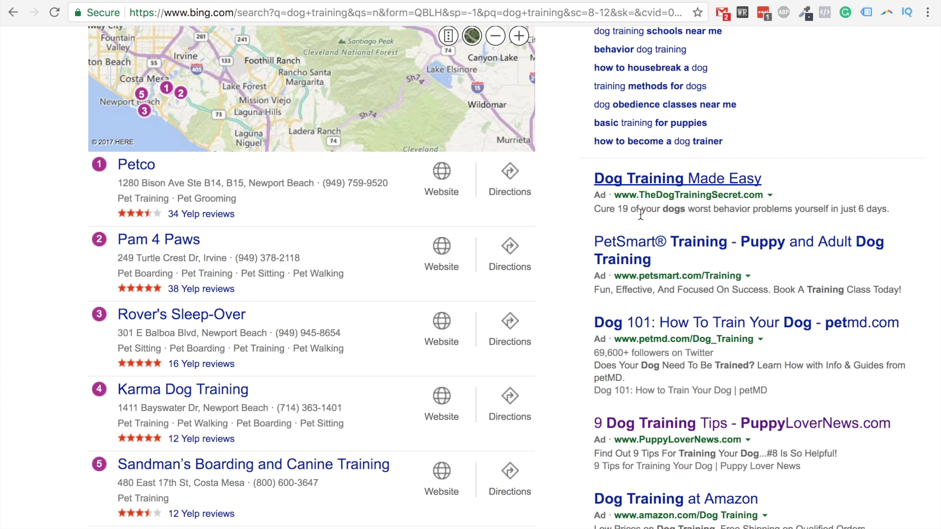
right_click(660, 181)
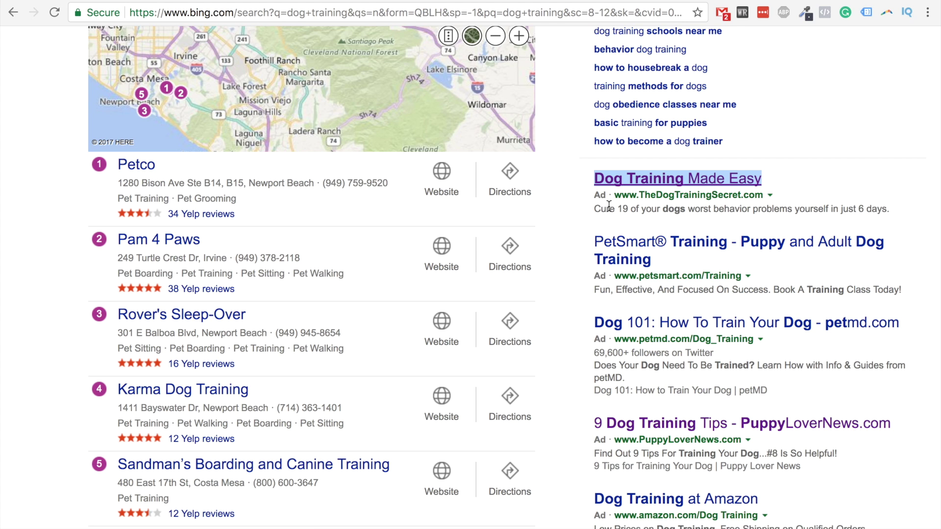
left_click_drag(599, 210, 692, 208)
left_click(692, 207)
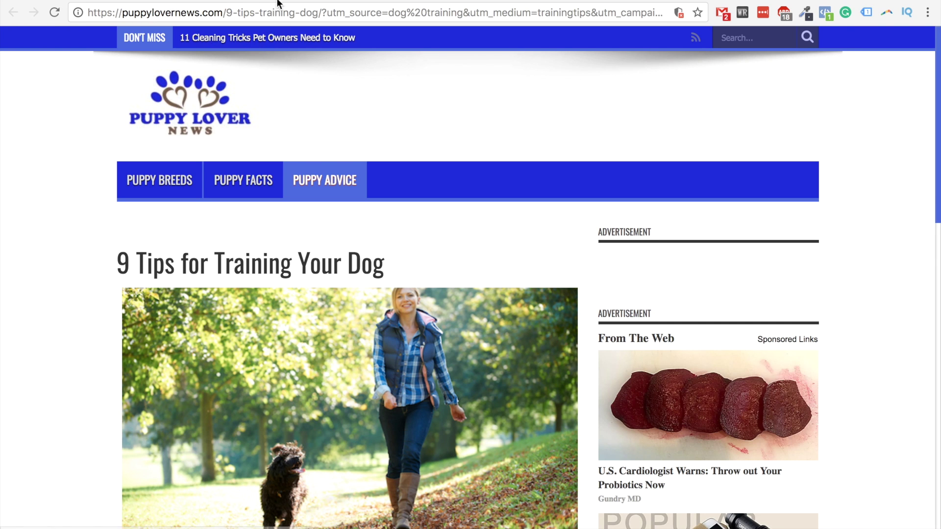
Go to page 2 of the 9 Tips article and read through it.
scroll(55, 210, "down", 7)
scroll(238, 141, "down", 8)
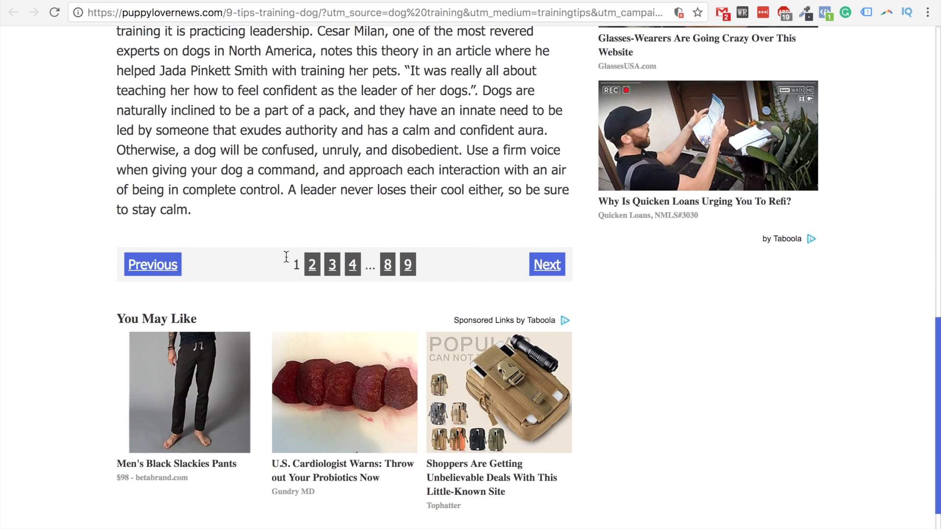
scroll(314, 263, "down", 1)
left_click(547, 199)
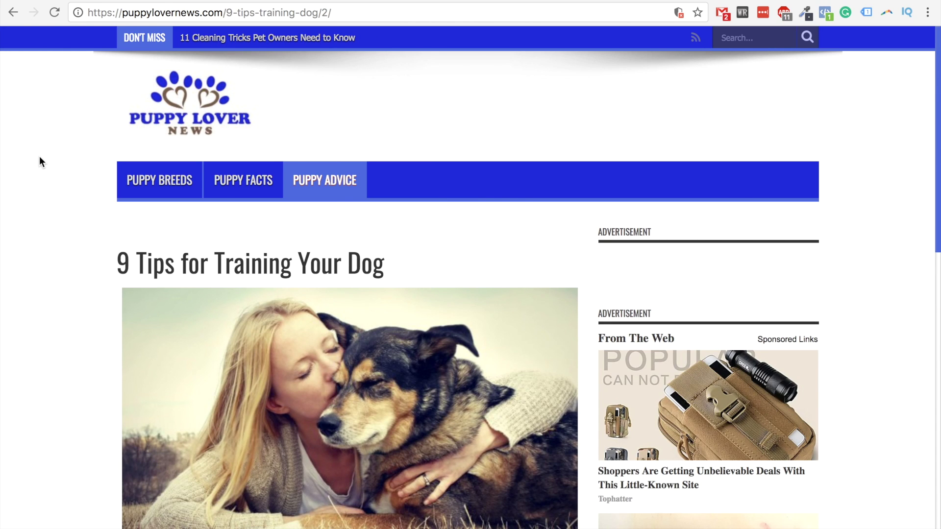
scroll(39, 157, "down", 2)
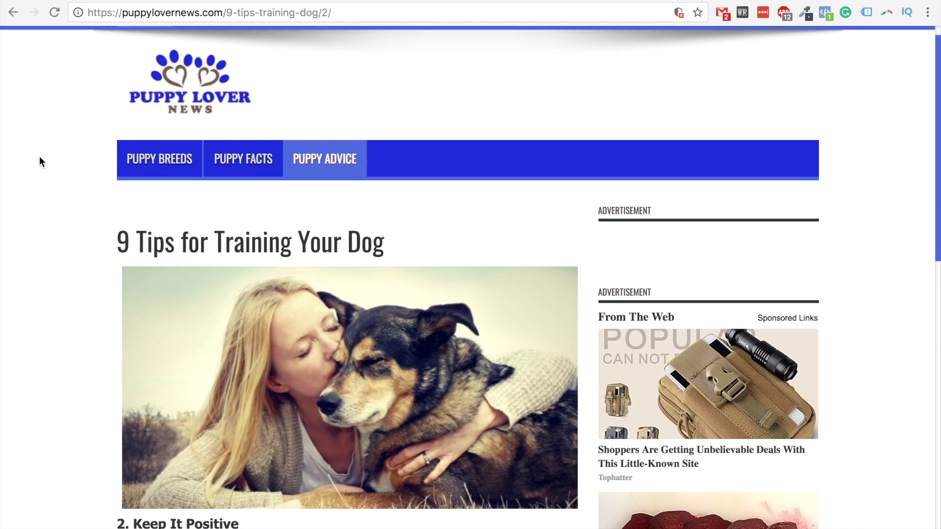
scroll(63, 158, "down", 5)
scroll(63, 157, "up", 5)
left_click_drag(118, 222, 381, 219)
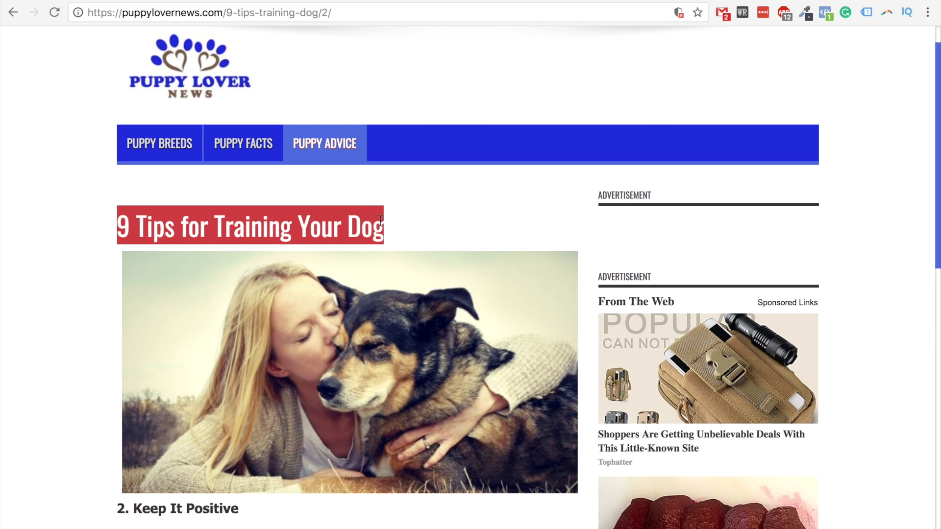
scroll(381, 220, "down", 8)
scroll(381, 219, "up", 3)
scroll(381, 220, "down", 5)
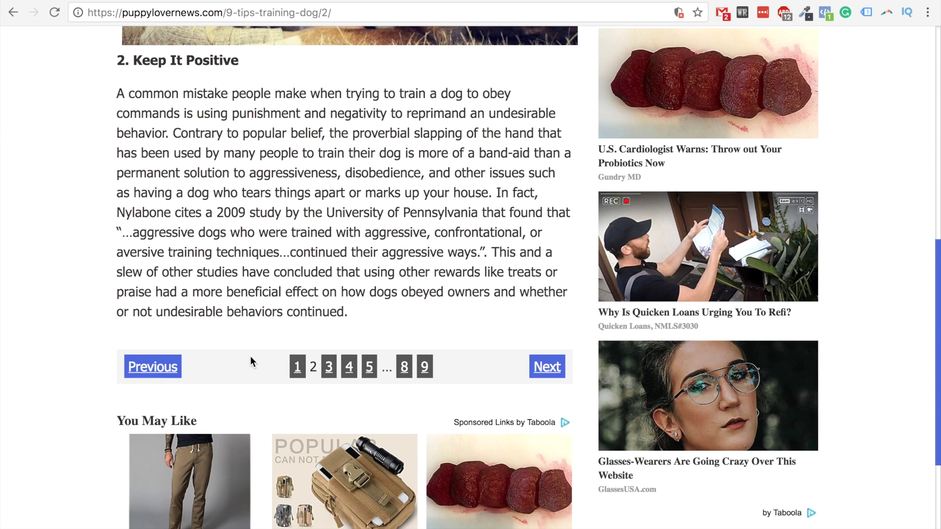
Advance to the final page with tip 9, 'Don't Baby Your Dog', then return to Bing results.
left_click(546, 366)
scroll(349, 227, "down", 4)
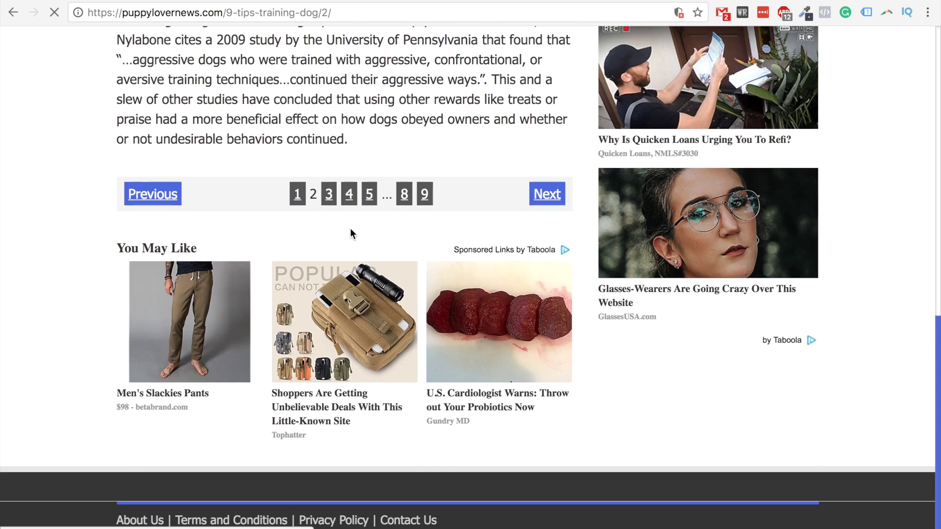
scroll(350, 228, "up", 14)
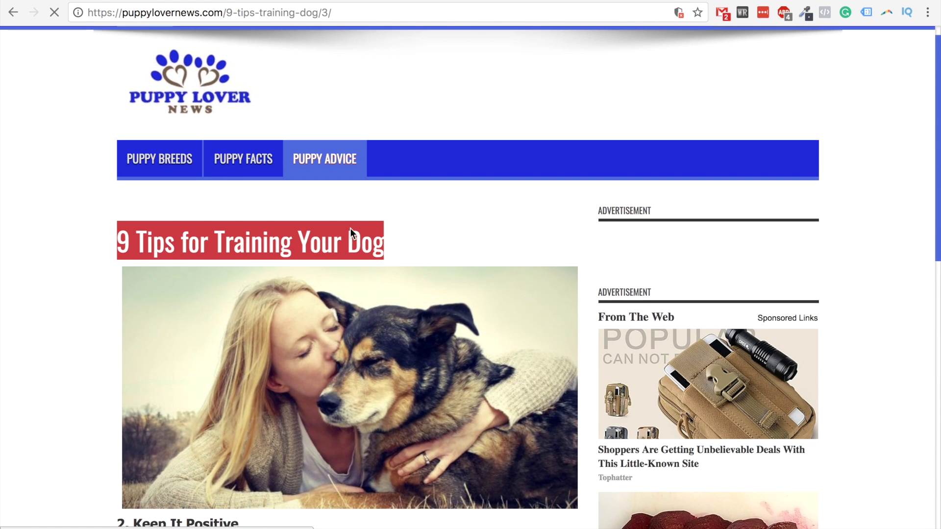
scroll(377, 221, "down", 5)
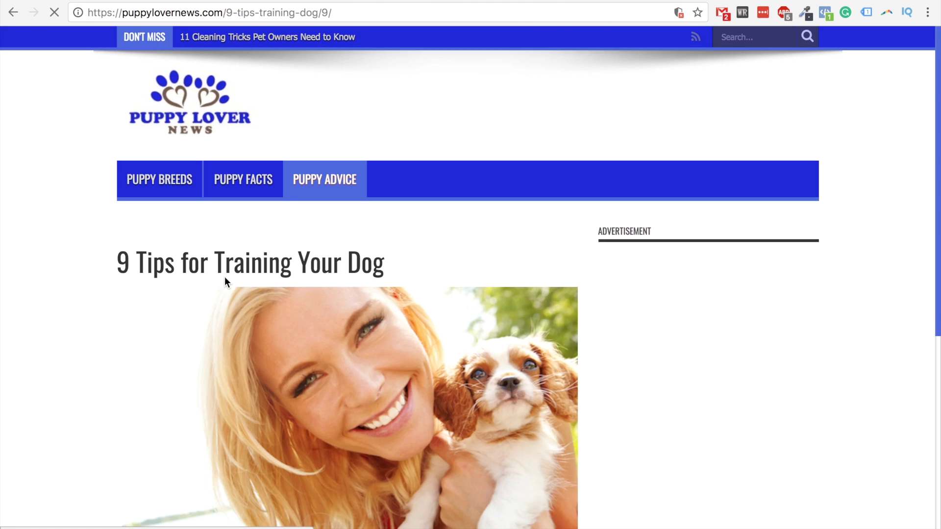
scroll(225, 276, "down", 7)
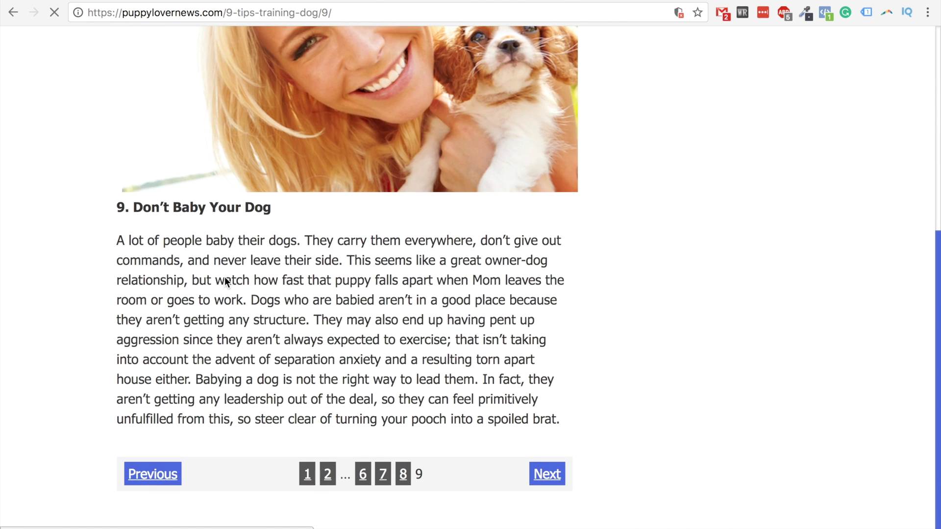
scroll(316, 327, "up", 7)
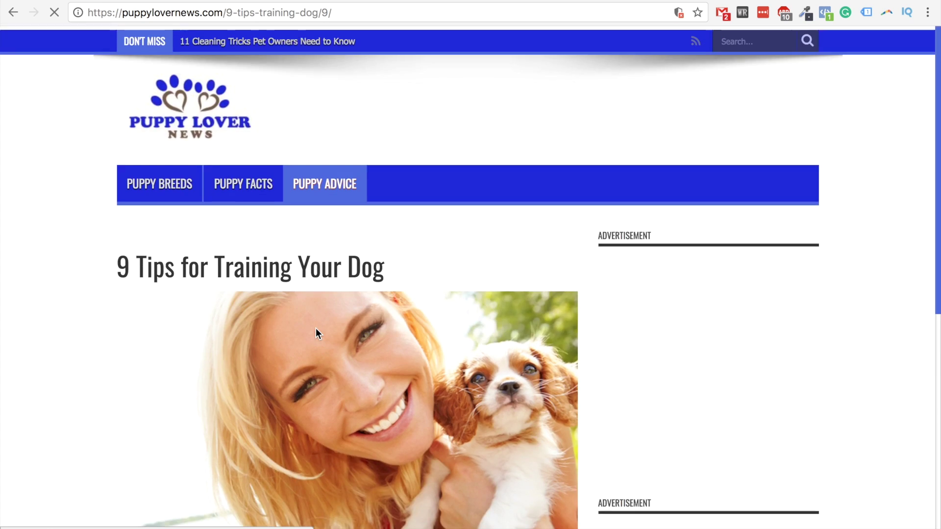
scroll(315, 328, "down", 5)
scroll(316, 329, "down", 3)
scroll(316, 329, "up", 4)
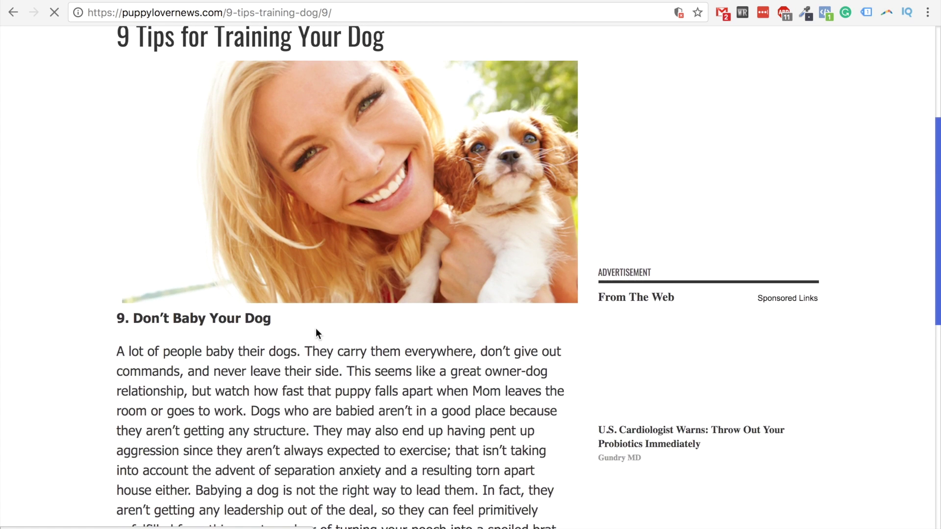
scroll(316, 329, "up", 5)
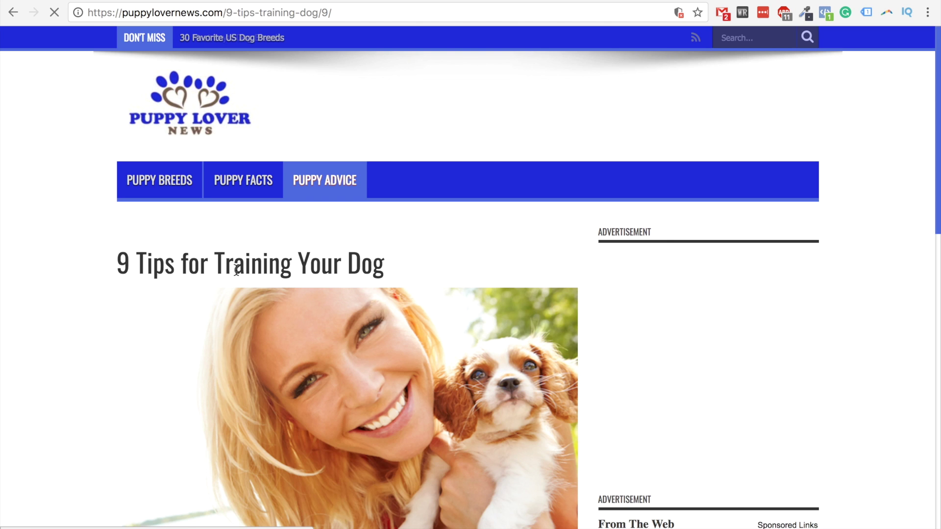
scroll(304, 248, "down", 3)
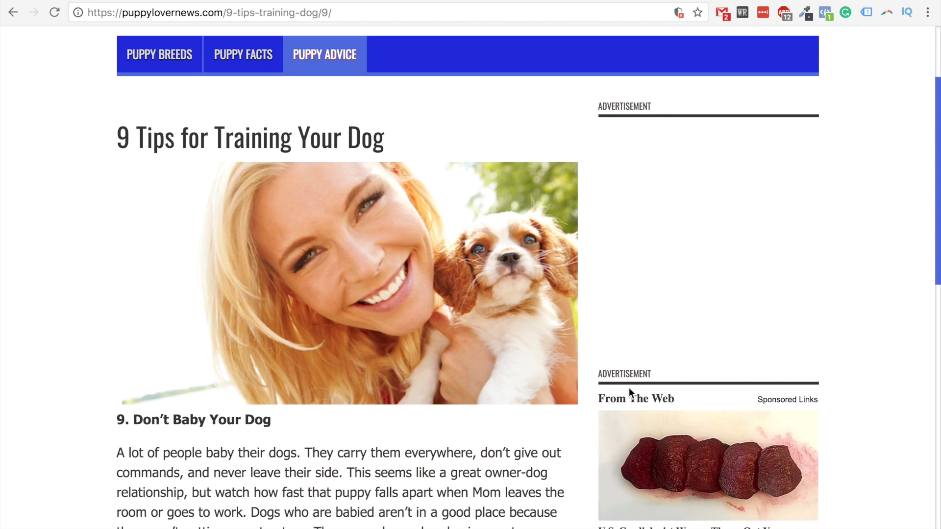
scroll(630, 391, "down", 6)
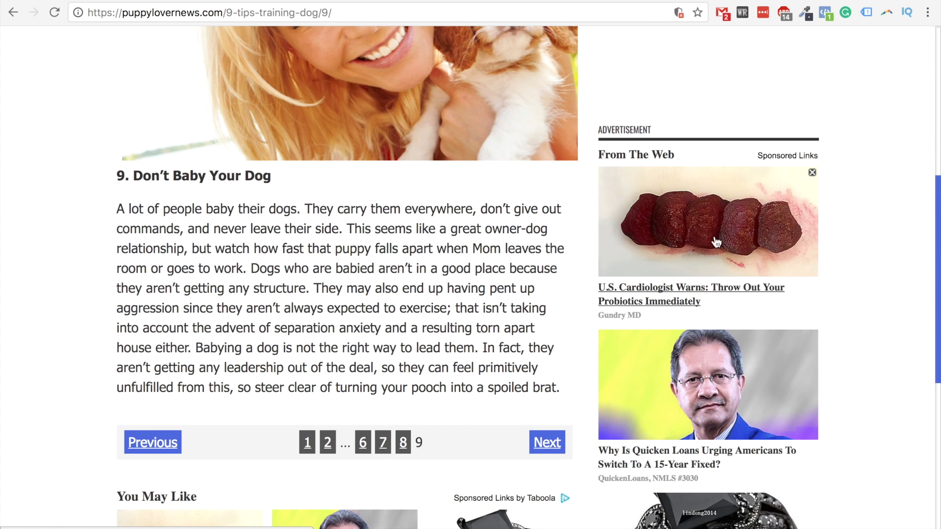
scroll(716, 241, "down", 7)
scroll(702, 307, "down", 2)
scroll(637, 301, "up", 5)
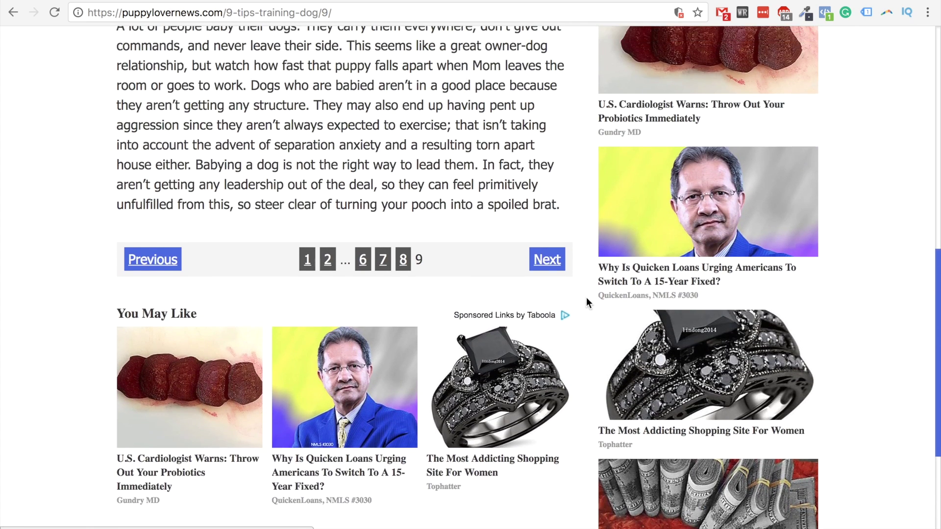
scroll(416, 259, "up", 6)
scroll(417, 240, "down", 2)
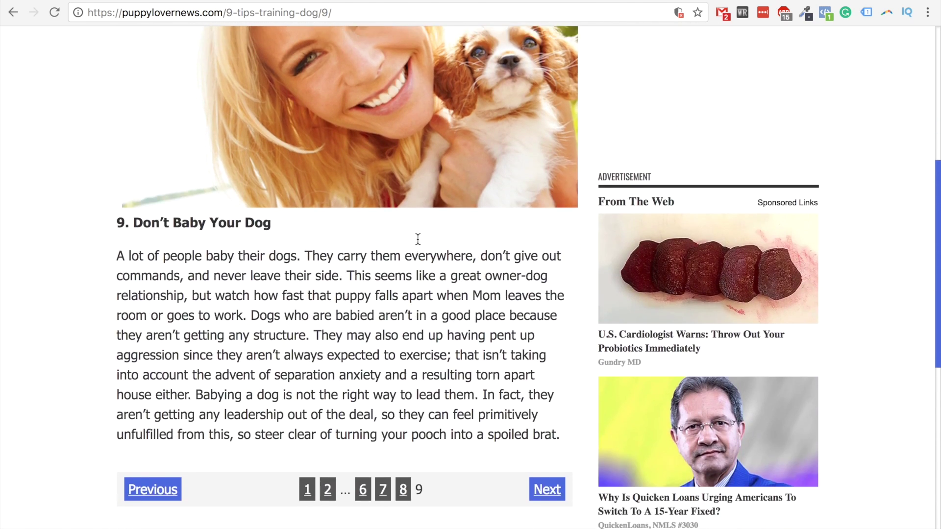
scroll(417, 239, "up", 6)
scroll(417, 238, "down", 8)
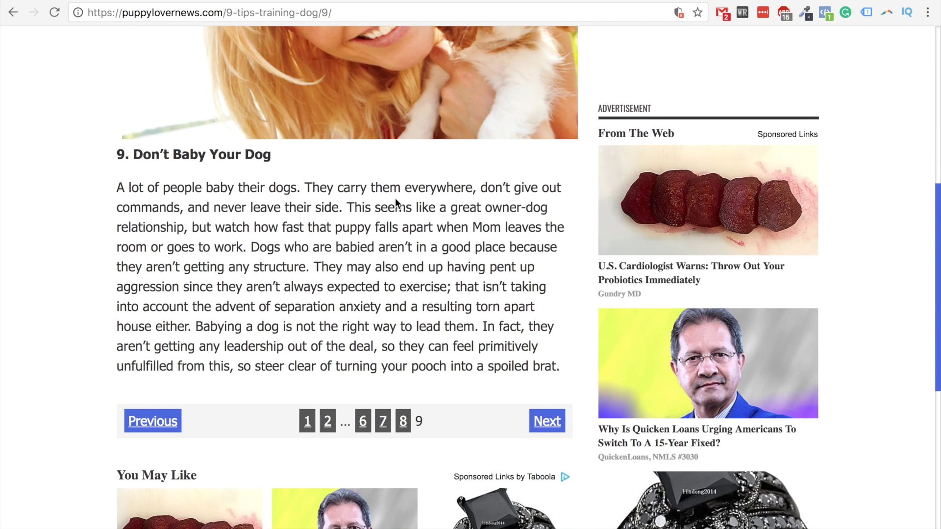
scroll(369, 141, "up", 8)
scroll(369, 141, "down", 2)
scroll(368, 140, "up", 3)
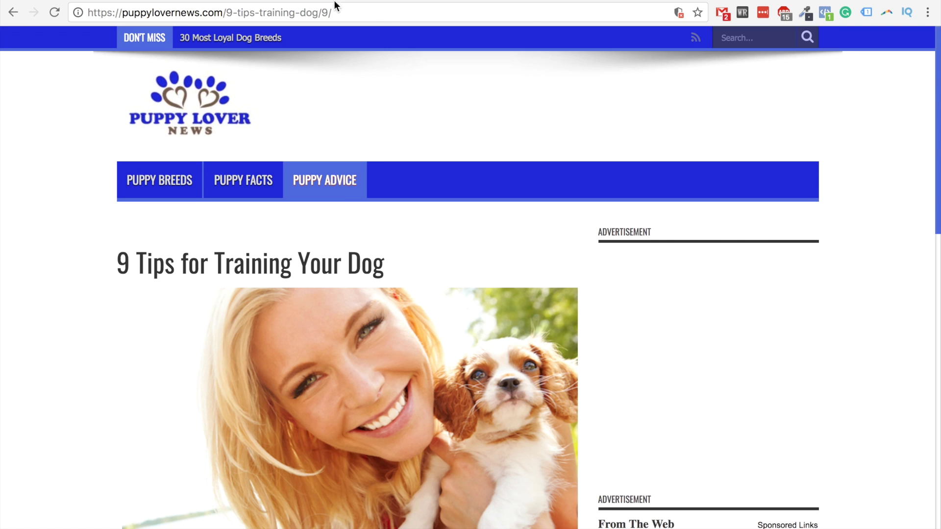
key("alt+Left")
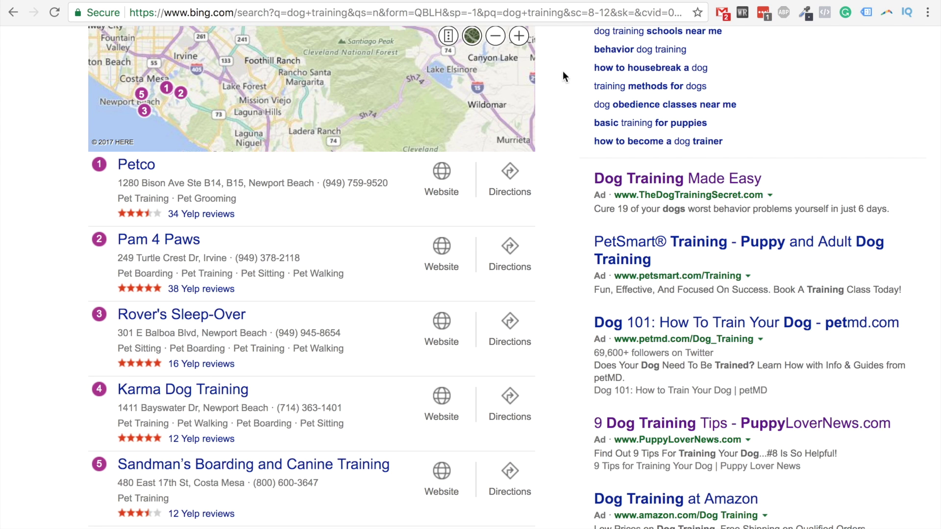
key("ctrl+Tab")
scroll(382, 324, "down", 3)
scroll(344, 304, "down", 3)
scroll(374, 288, "up", 6)
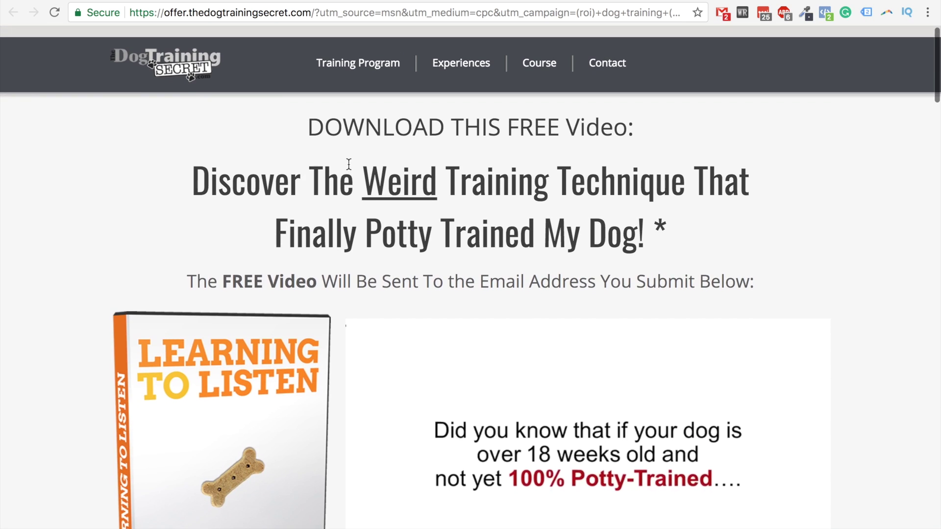
key("ctrl+shift+Tab")
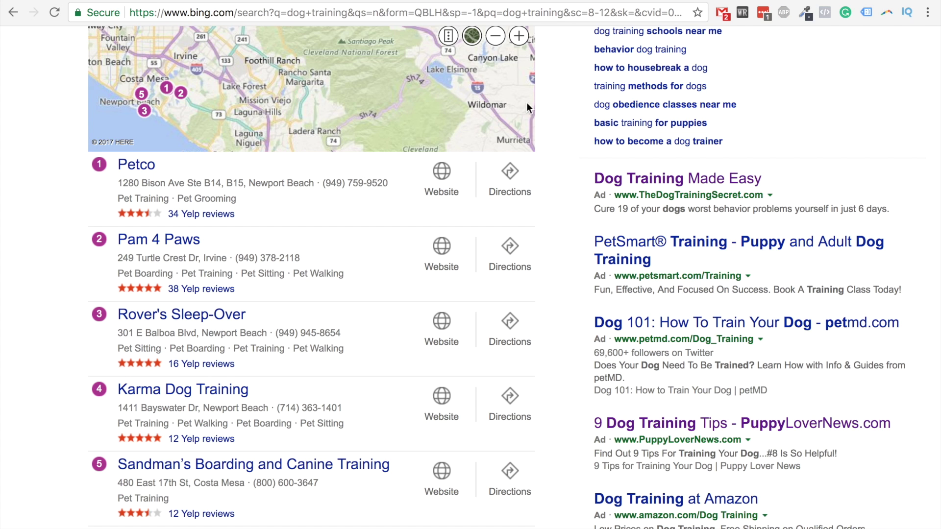
key("ctrl+Tab")
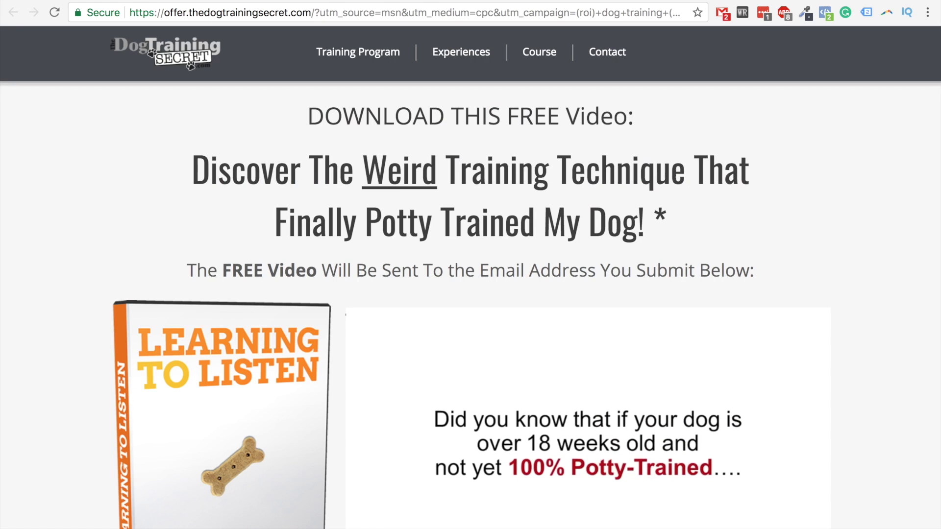
scroll(489, 251, "down", 7)
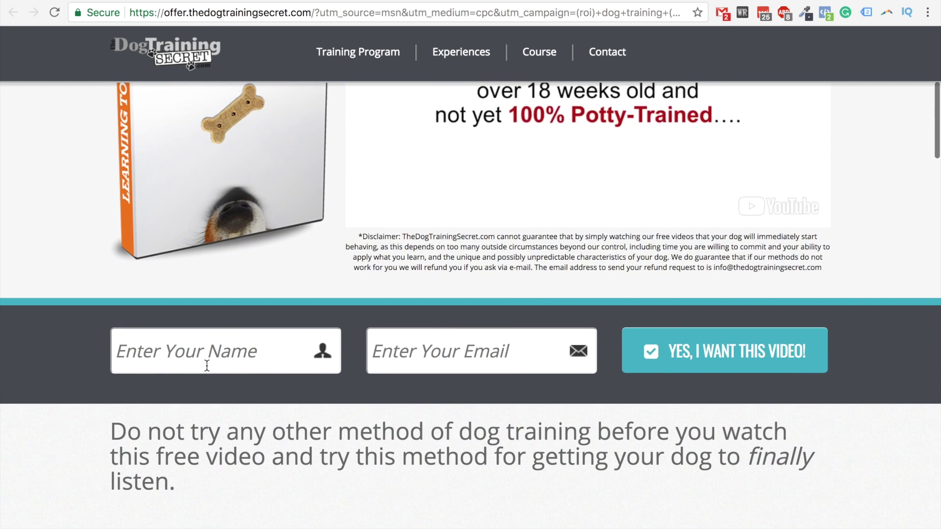
scroll(267, 338, "up", 3)
scroll(267, 338, "down", 2)
scroll(268, 338, "up", 2)
scroll(475, 244, "down", 10)
scroll(475, 244, "up", 1)
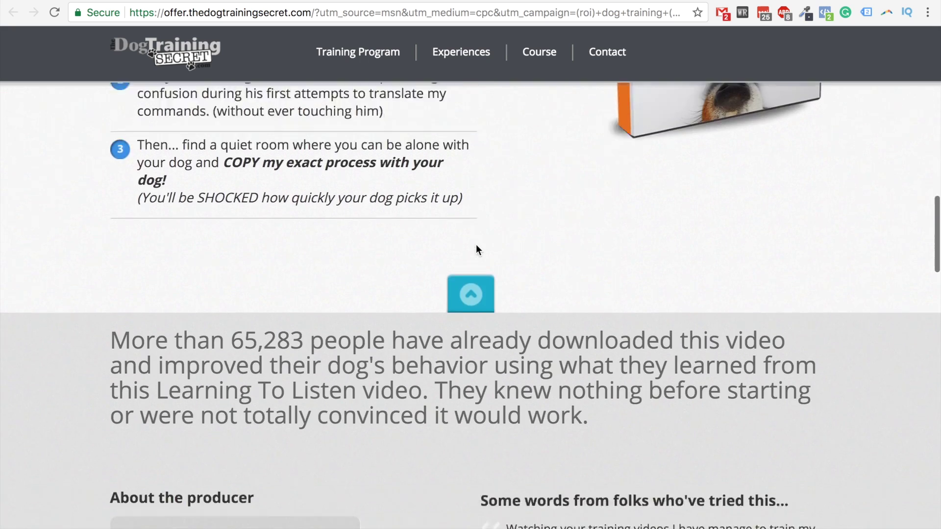
scroll(476, 244, "down", 18)
scroll(475, 244, "down", 4)
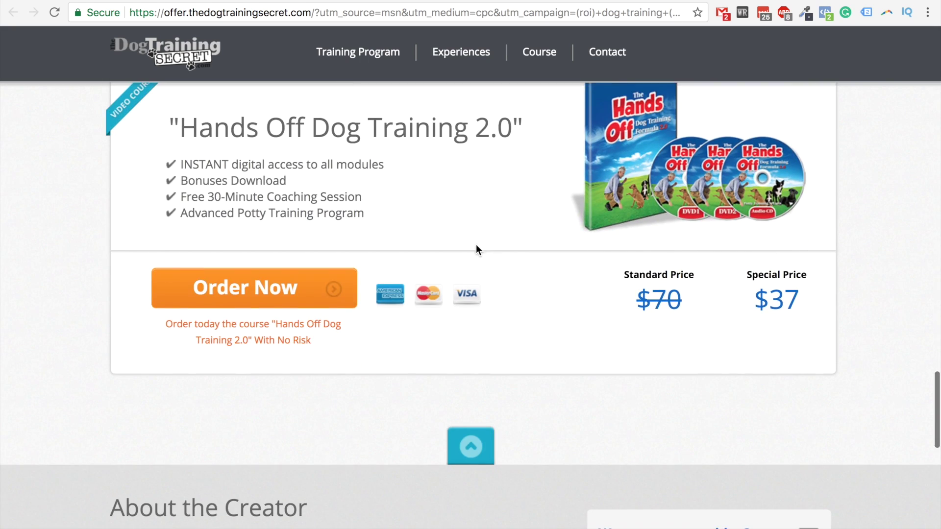
left_click(219, 290)
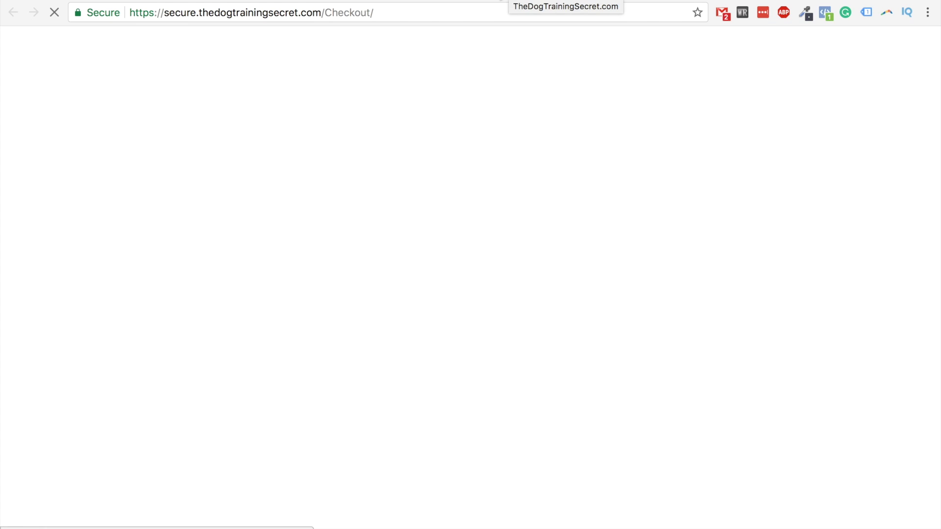
scroll(599, 189, "down", 4)
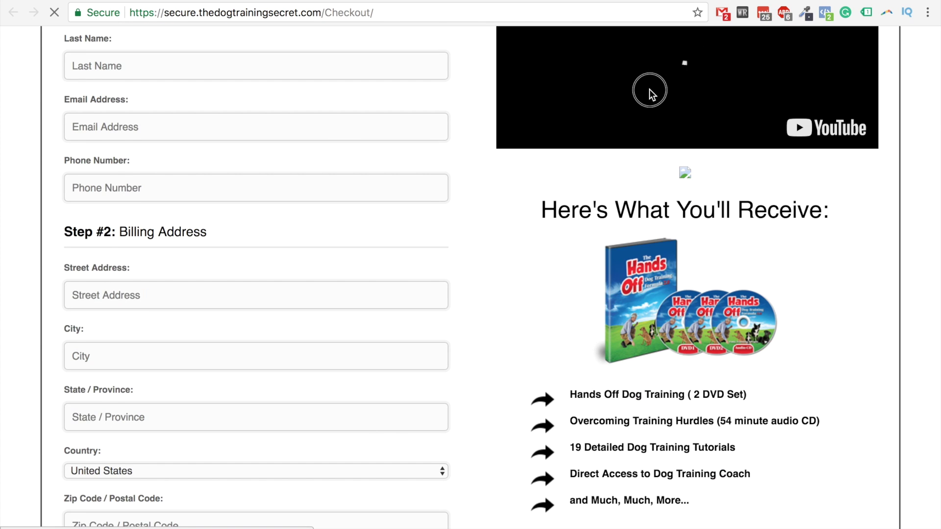
scroll(587, 103, "down", 5)
scroll(586, 102, "down", 5)
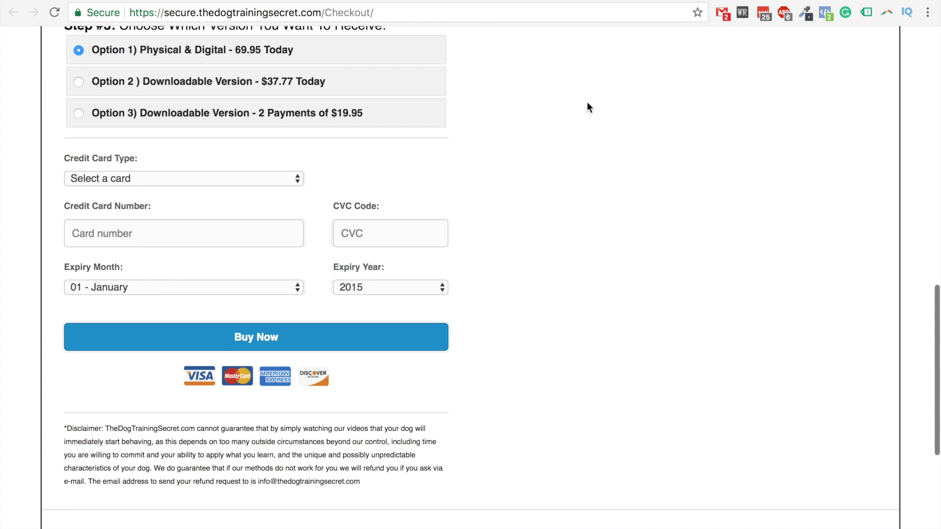
scroll(586, 101, "up", 4)
scroll(587, 102, "up", 7)
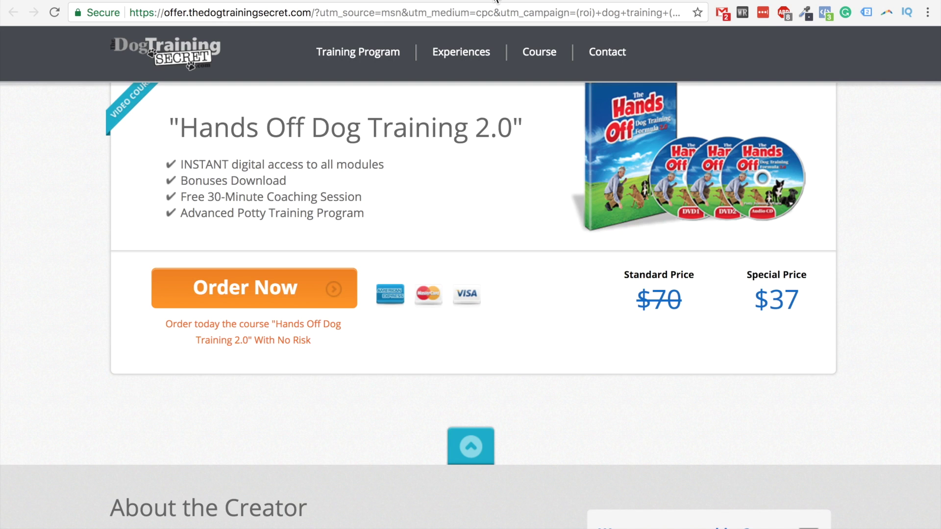
scroll(354, 185, "down", 1)
scroll(355, 186, "up", 5)
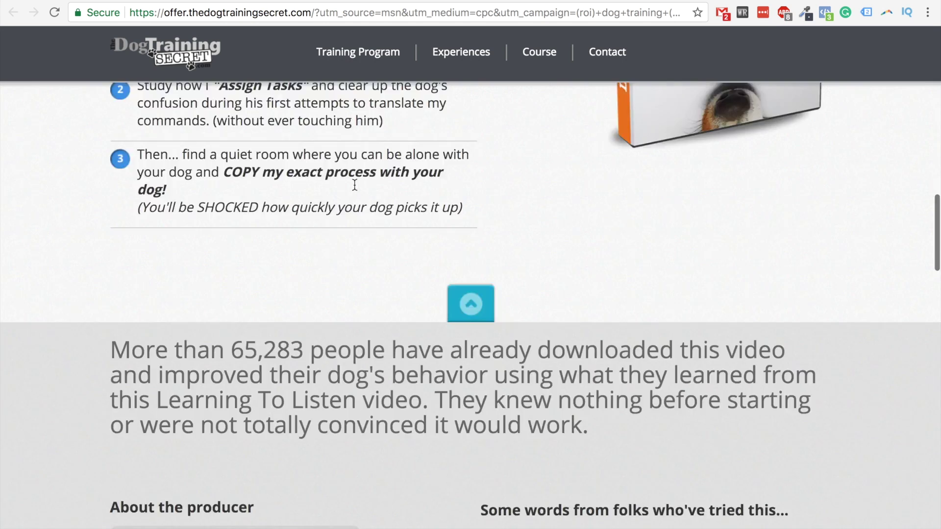
scroll(354, 185, "up", 10)
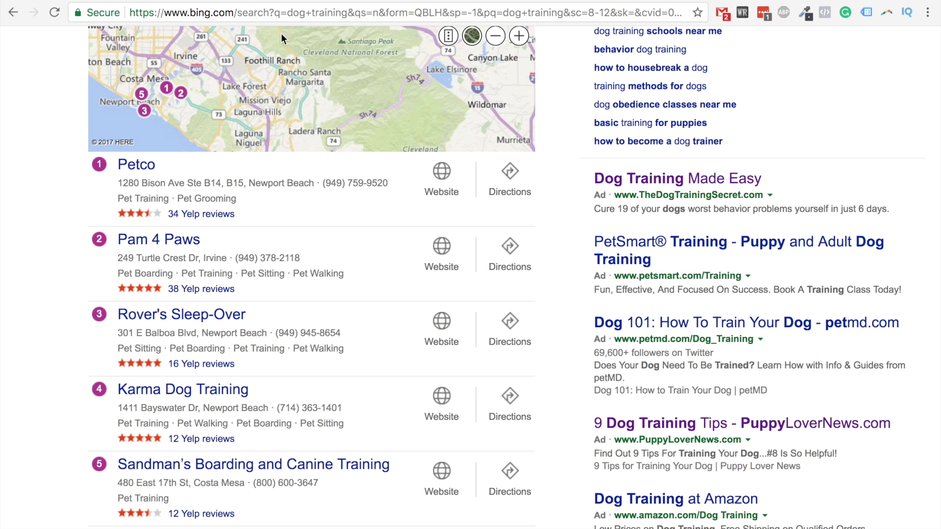
left_click_drag(592, 180, 773, 176)
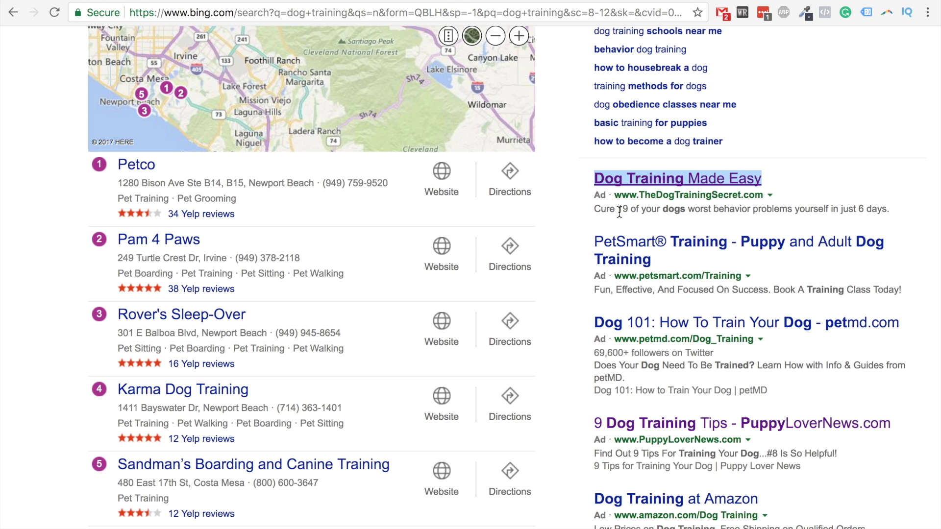
left_click_drag(606, 209, 888, 210)
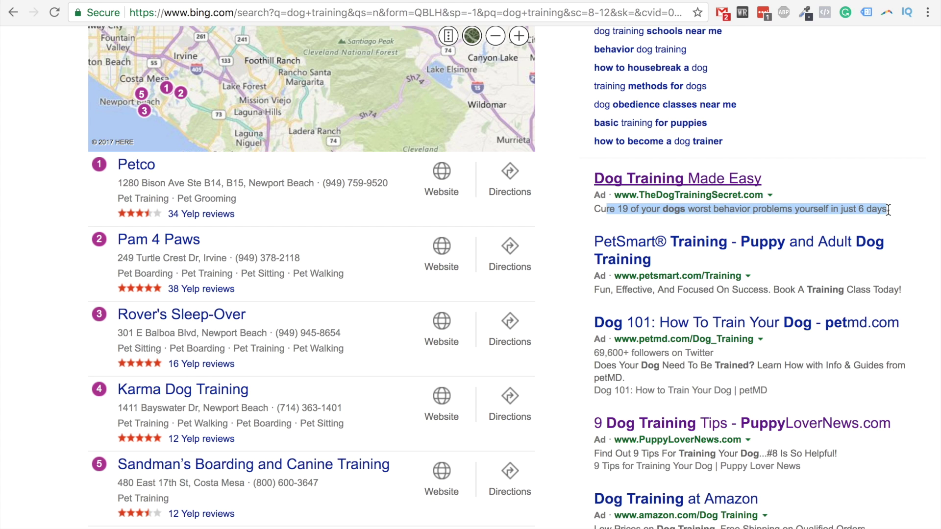
scroll(886, 209, "up", 2)
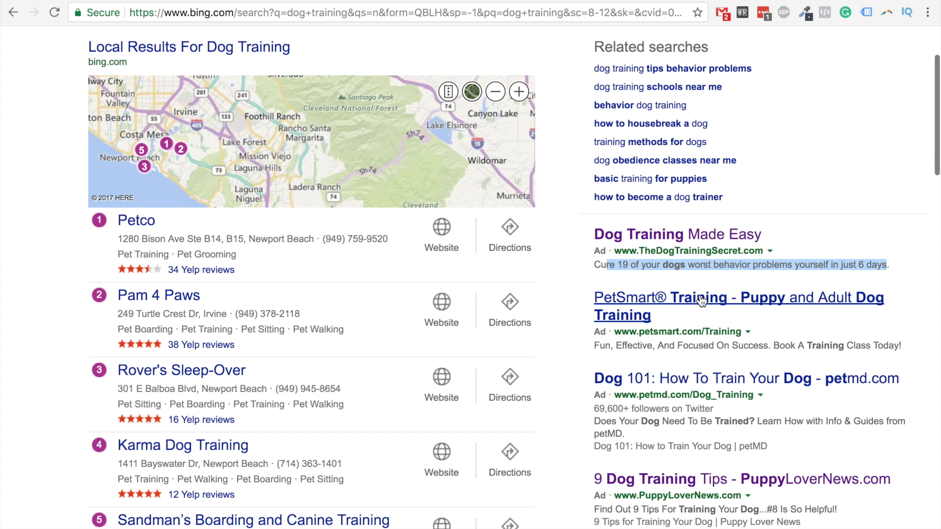
left_click(593, 269)
scroll(553, 196, "up", 2)
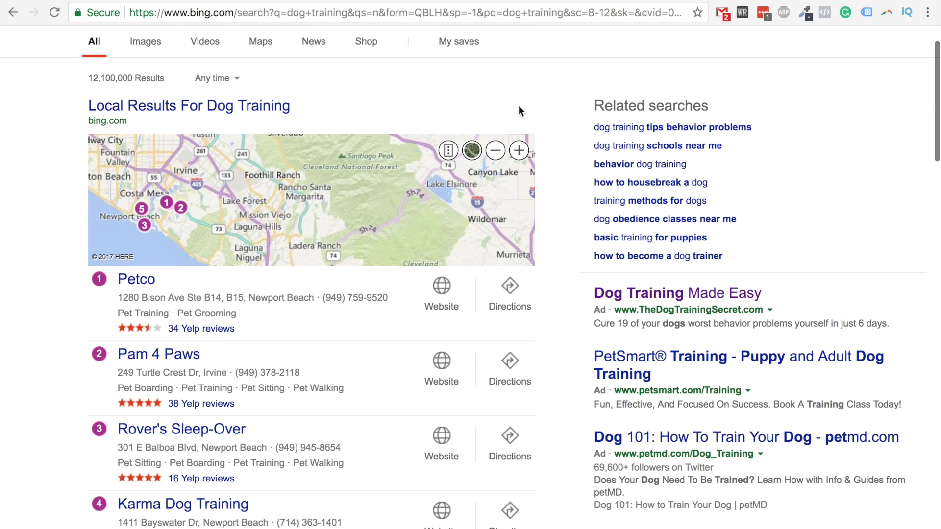
scroll(248, 100, "up", 2)
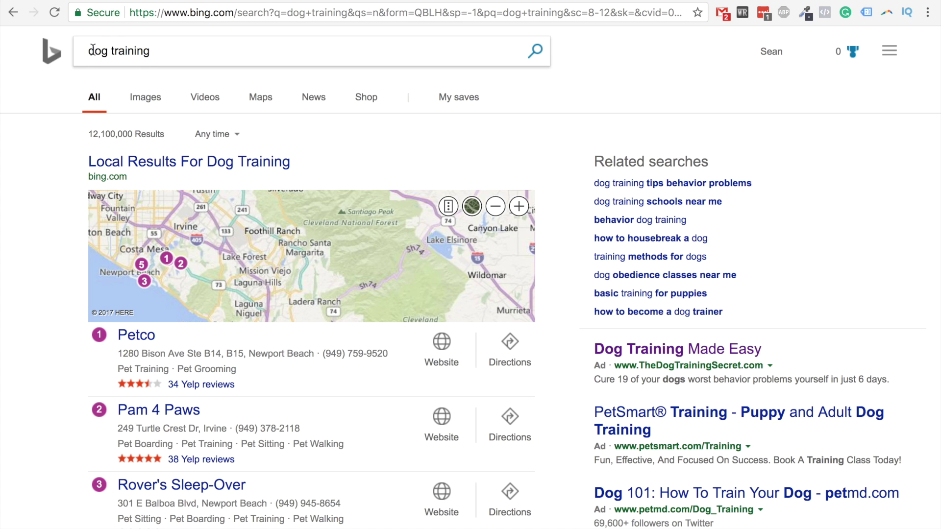
left_click_drag(95, 50, 175, 46)
left_click(29, 168)
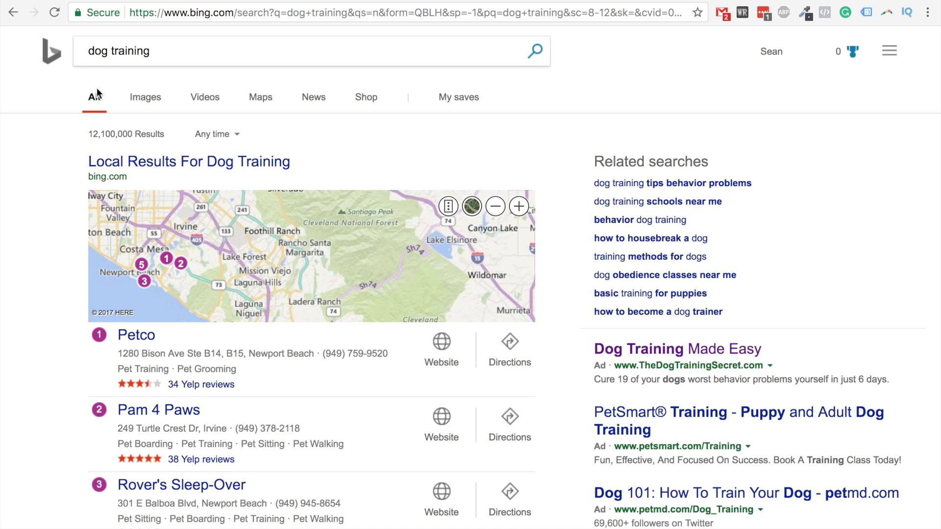
scroll(96, 87, "down", 1)
left_click(595, 294)
left_click_drag(594, 294, 765, 295)
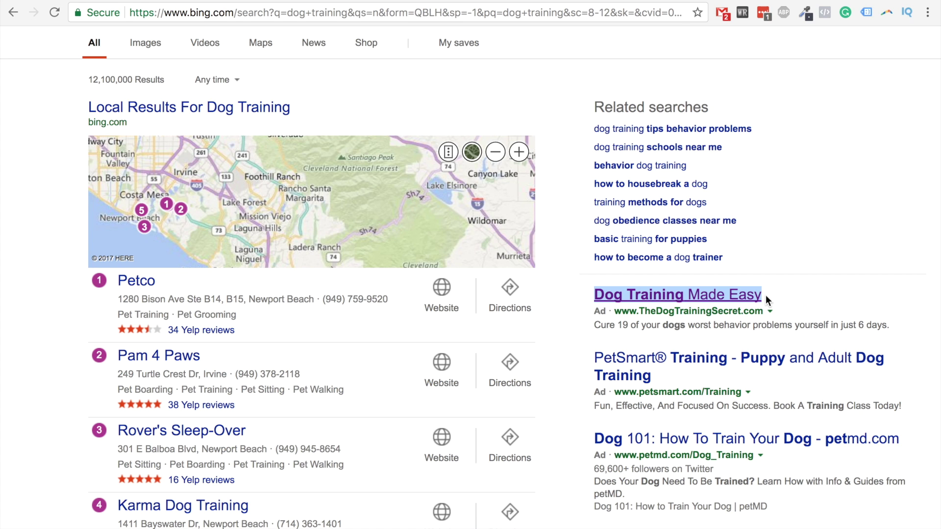
scroll(701, 336, "down", 1)
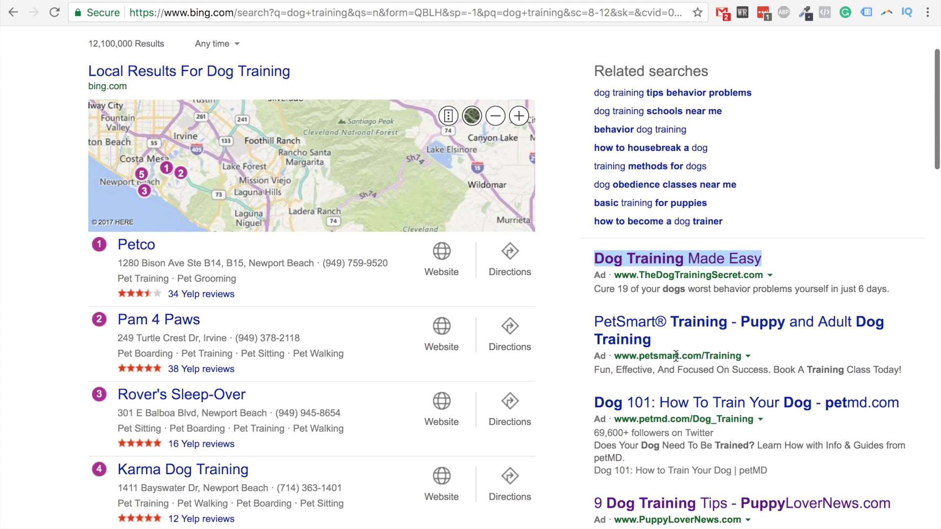
left_click(646, 335)
left_click_drag(645, 335, 670, 321)
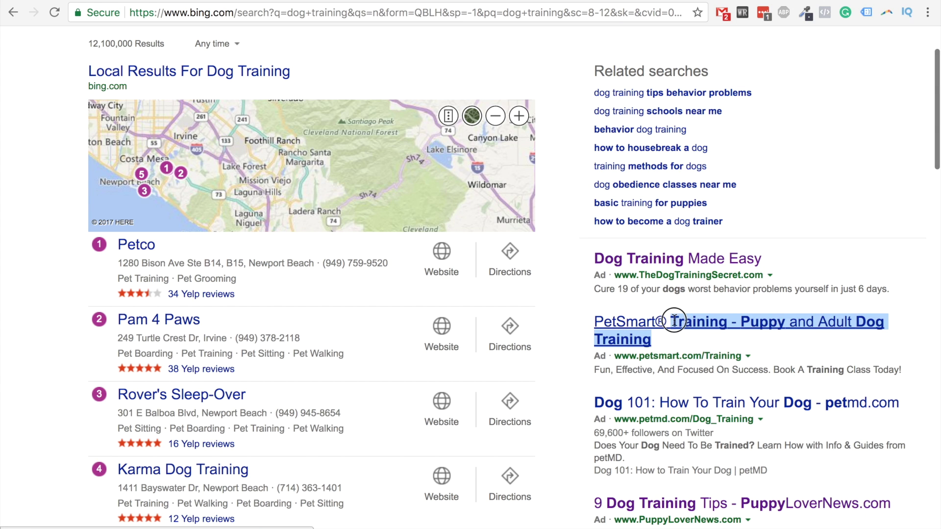
triple_click(615, 319)
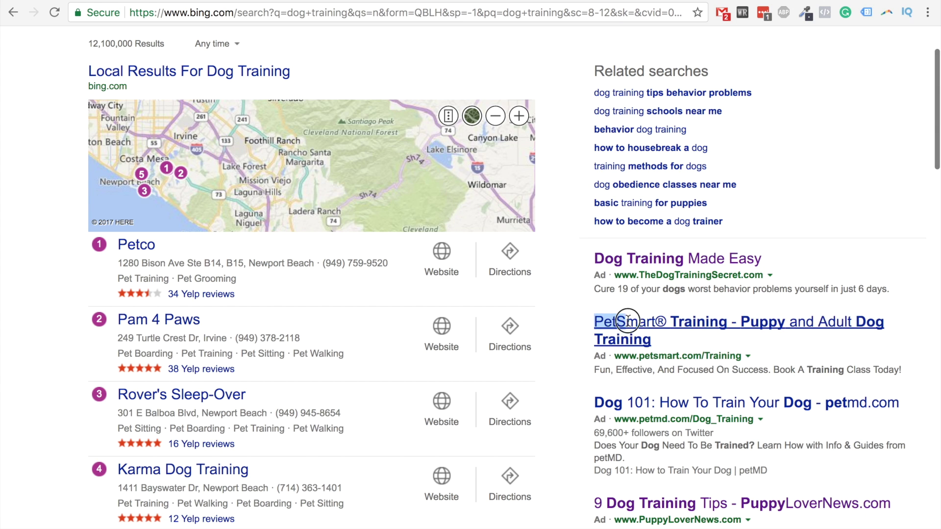
left_click(670, 327)
left_click_drag(670, 327, 651, 339)
scroll(580, 319, "down", 5)
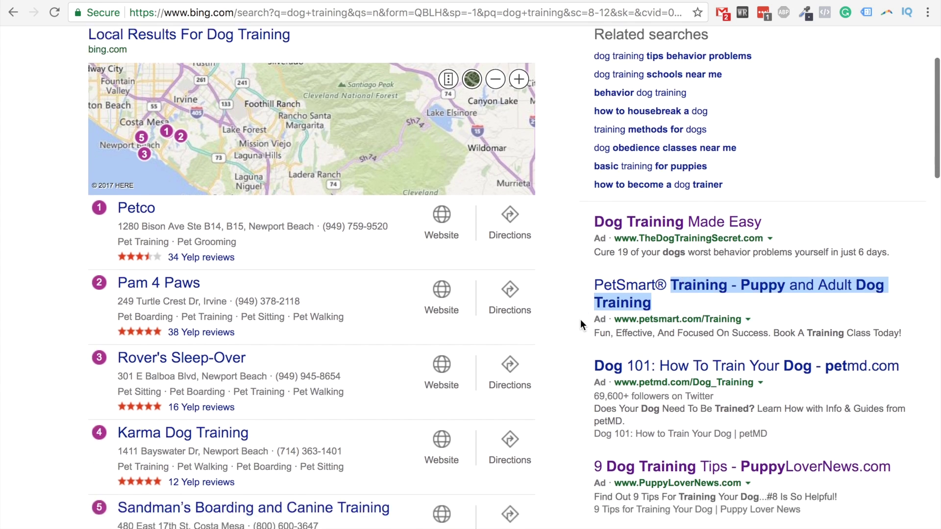
left_click(580, 323)
scroll(580, 322, "down", 3)
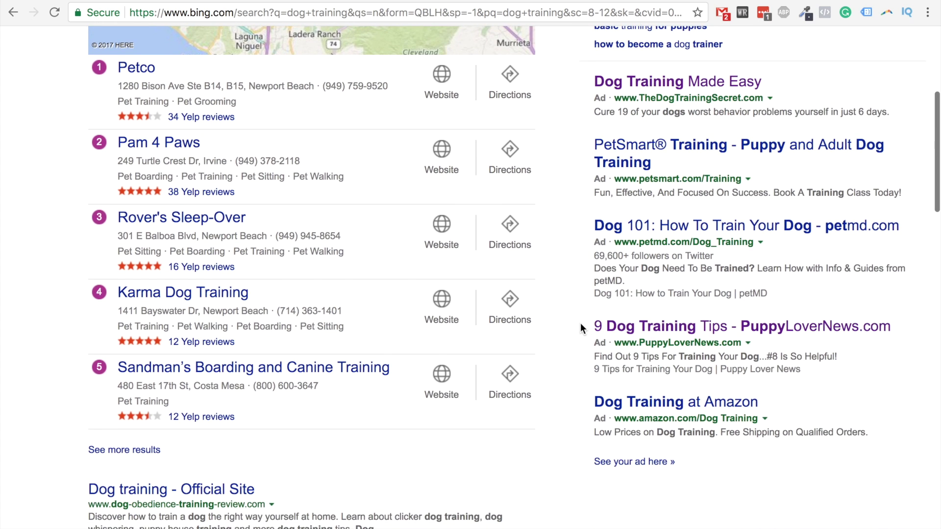
left_click_drag(581, 322, 766, 326)
scroll(584, 243, "up", 10)
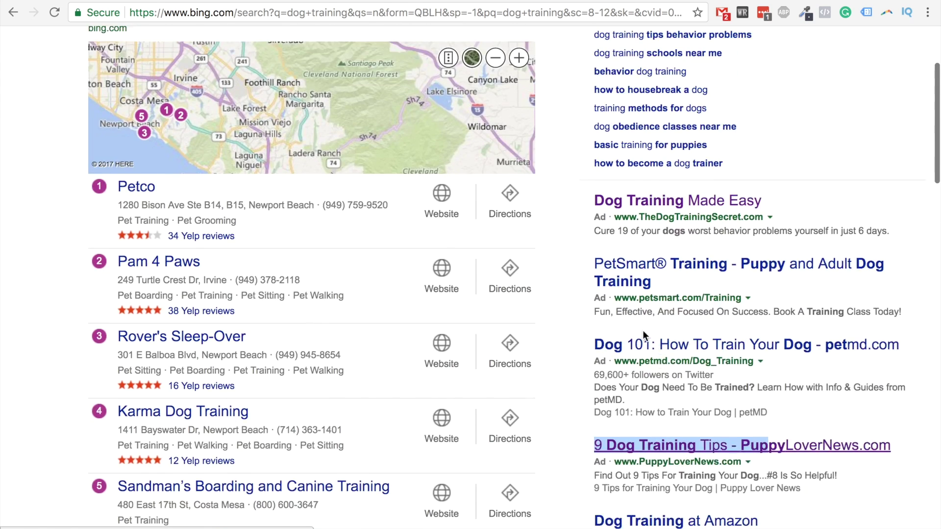
scroll(560, 186, "up", 1)
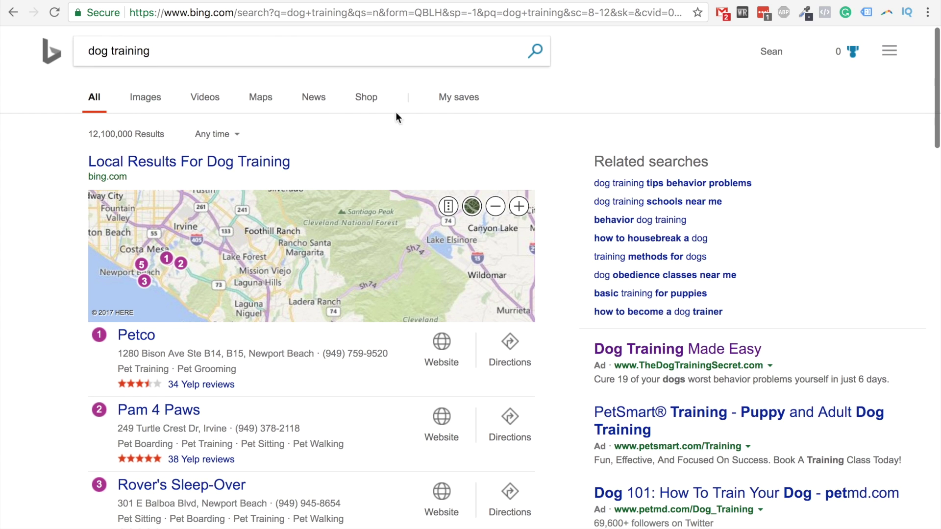
left_click(100, 49)
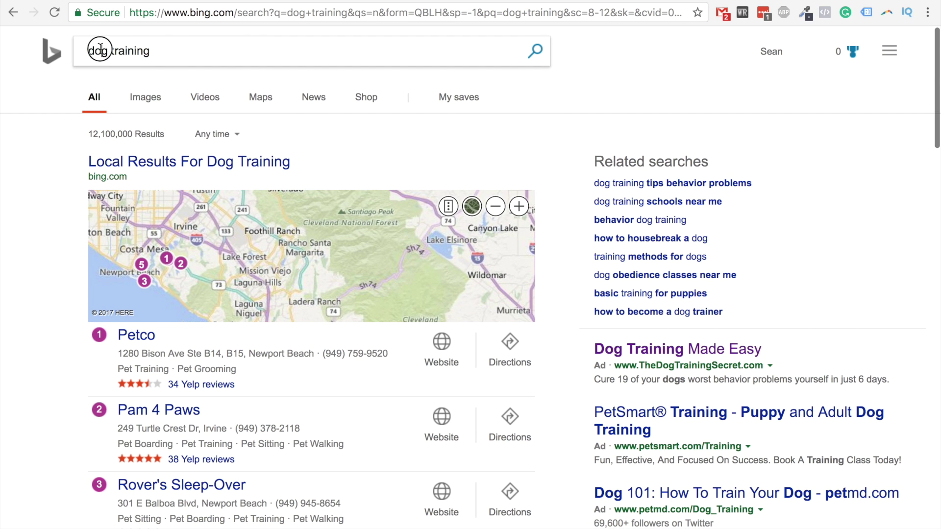
left_click(22, 179)
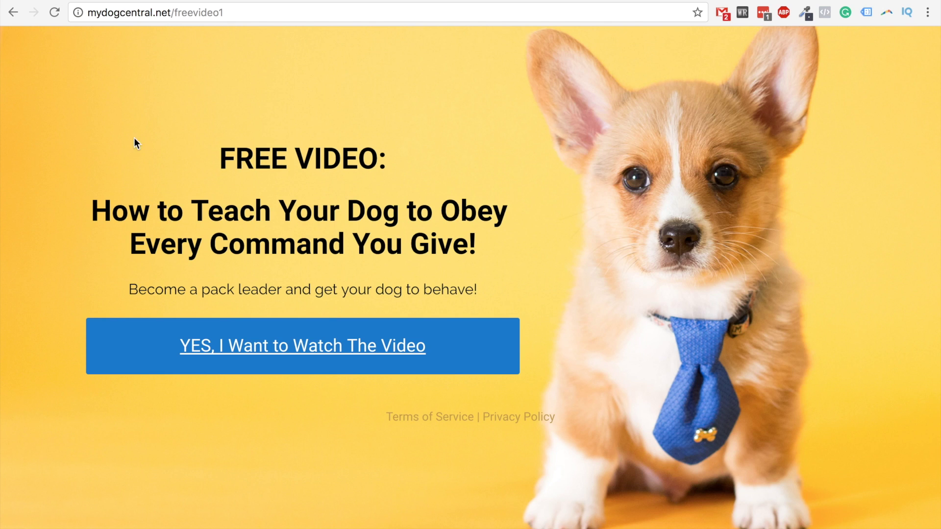
Highlight the FREE VIDEO headline a few times, then go back to the Bing dog training results.
left_click_drag(218, 147, 472, 259)
left_click(473, 242)
left_click(112, 195)
left_click_drag(111, 196, 345, 213)
left_click(55, 211)
left_click(485, 249)
left_click_drag(484, 249, 83, 214)
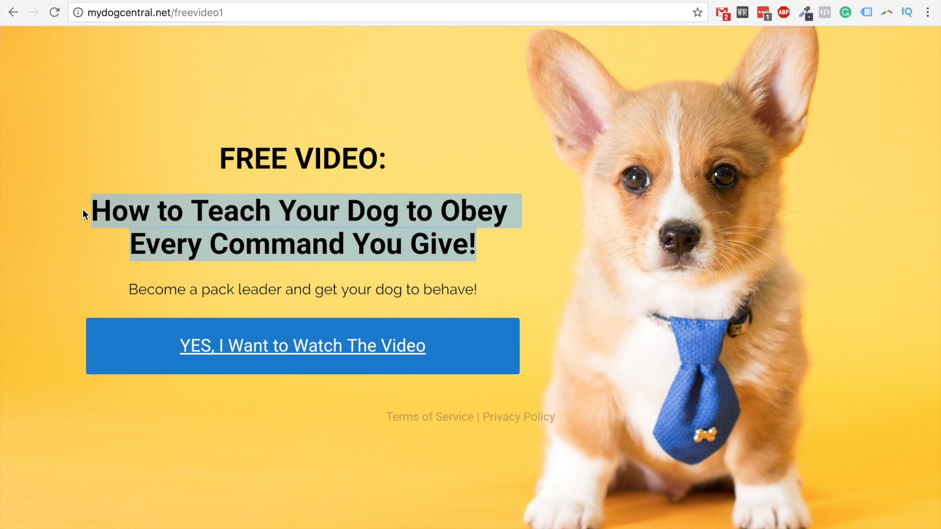
left_click(143, 147)
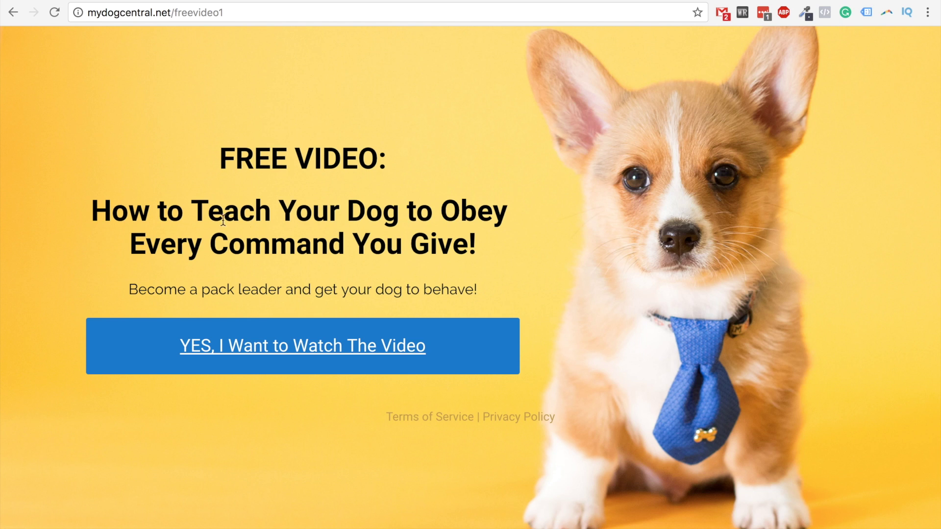
Open the related search 'dog training tips behavior problems' and scroll through its results.
left_click_drag(167, 208, 357, 158)
left_click(455, 239)
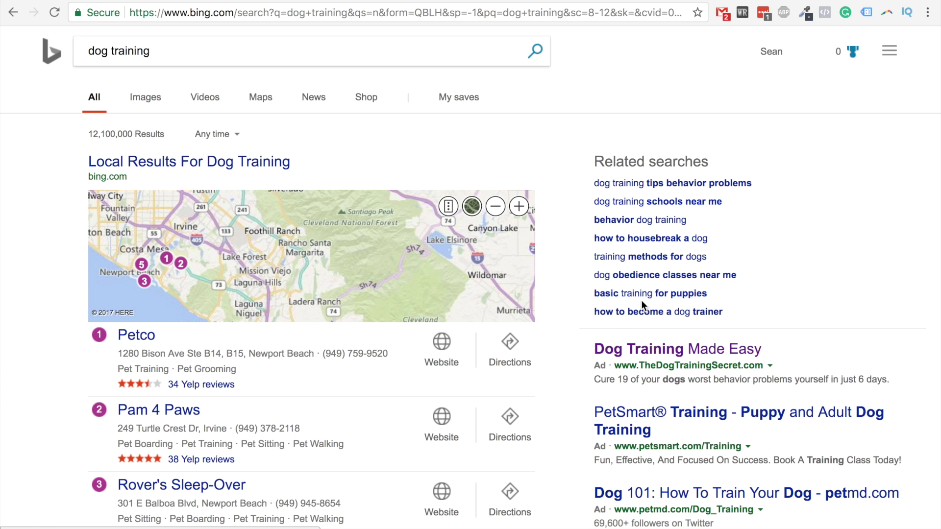
left_click(632, 183)
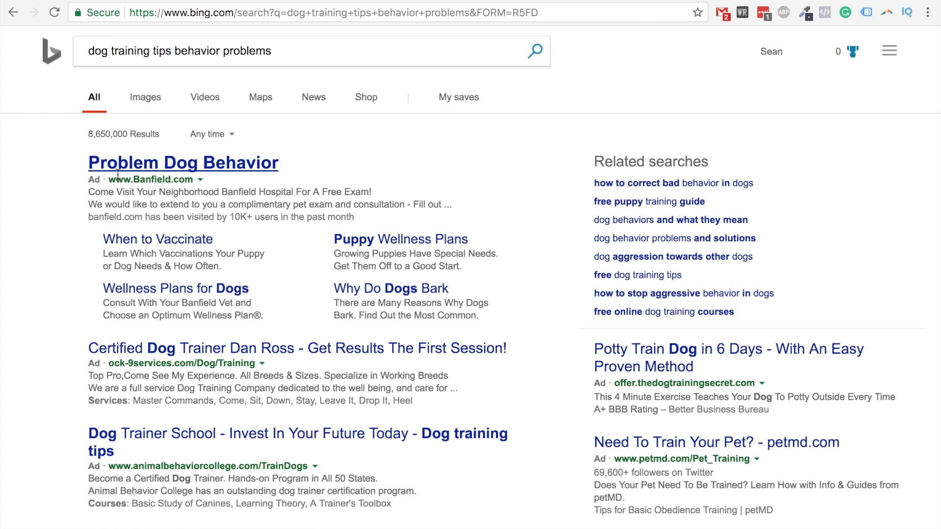
scroll(99, 173, "down", 3)
scroll(109, 176, "up", 1)
scroll(108, 176, "down", 2)
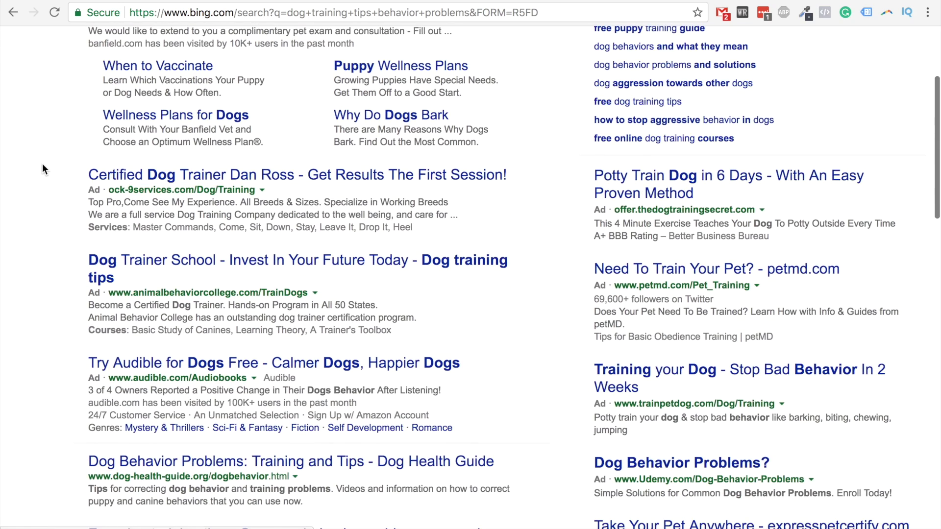
scroll(42, 166, "up", 4)
scroll(43, 166, "down", 6)
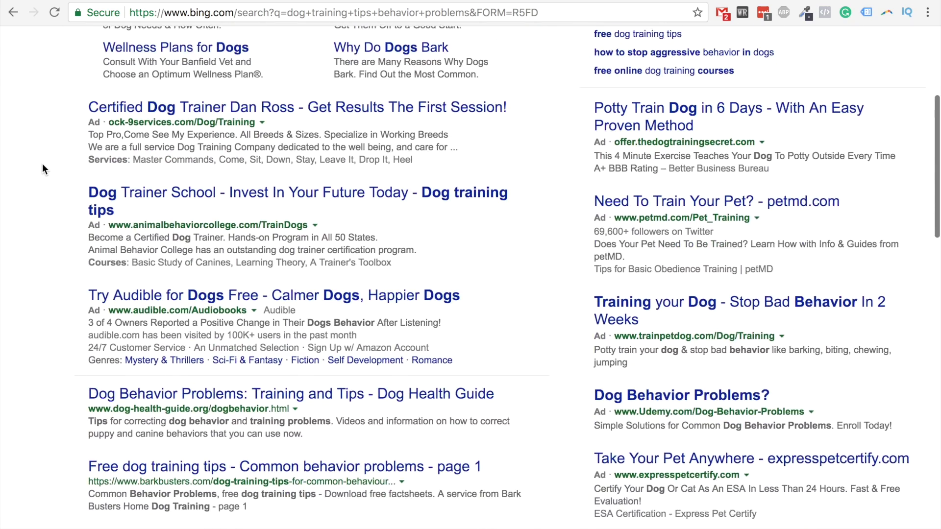
scroll(43, 169, "down", 4)
scroll(42, 169, "up", 7)
scroll(42, 169, "down", 1)
scroll(42, 169, "up", 4)
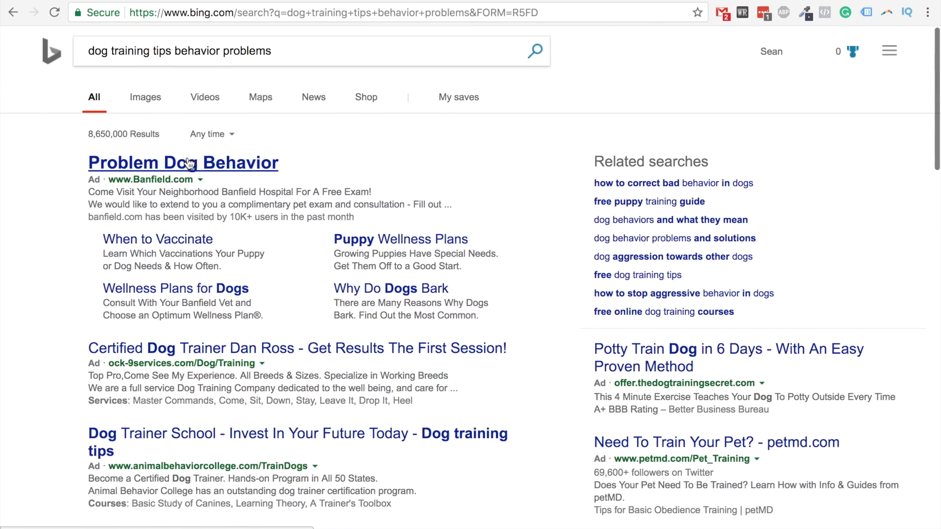
scroll(181, 173, "down", 3)
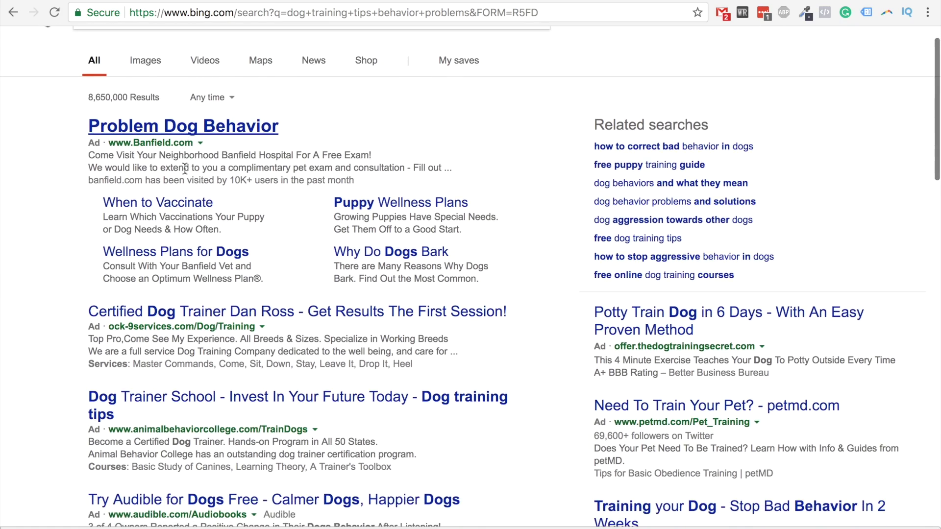
scroll(599, 228, "down", 3)
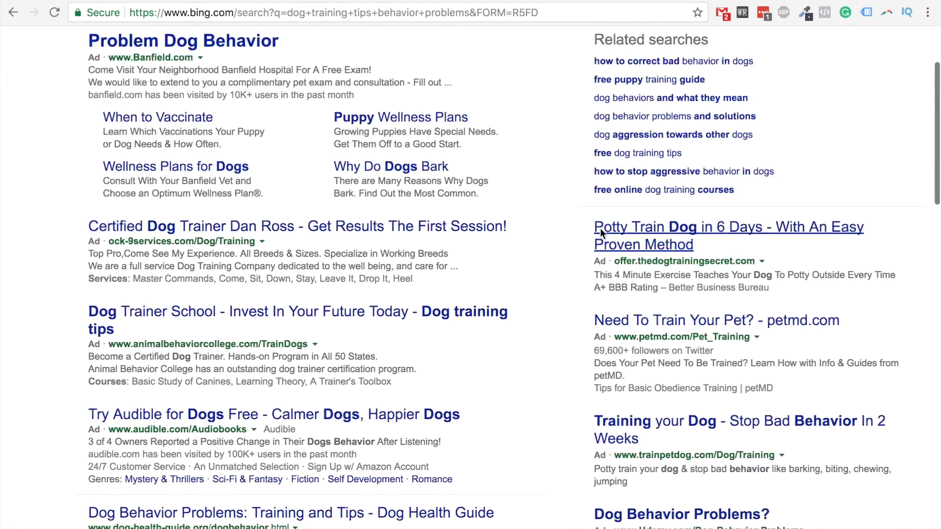
scroll(600, 228, "down", 2)
scroll(600, 228, "up", 6)
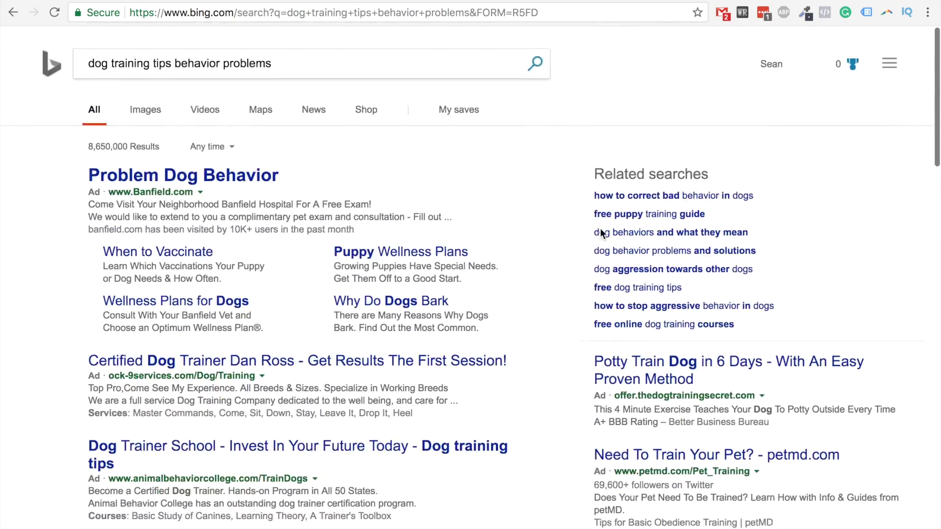
Paste 'dog training tips behavior problems' into Product or service under Search for new keywords.
left_click(271, 51)
left_click_drag(271, 51, 88, 51)
key("ctrl+c")
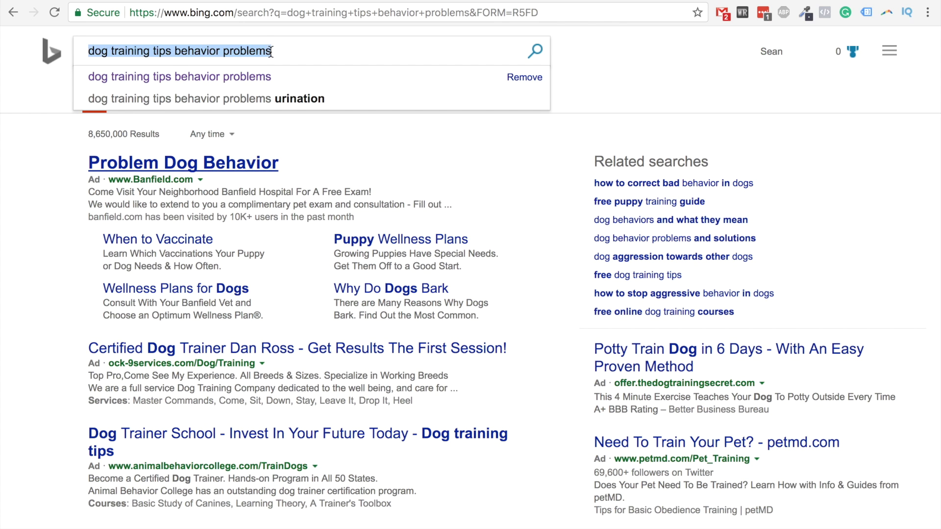
left_click(58, 219)
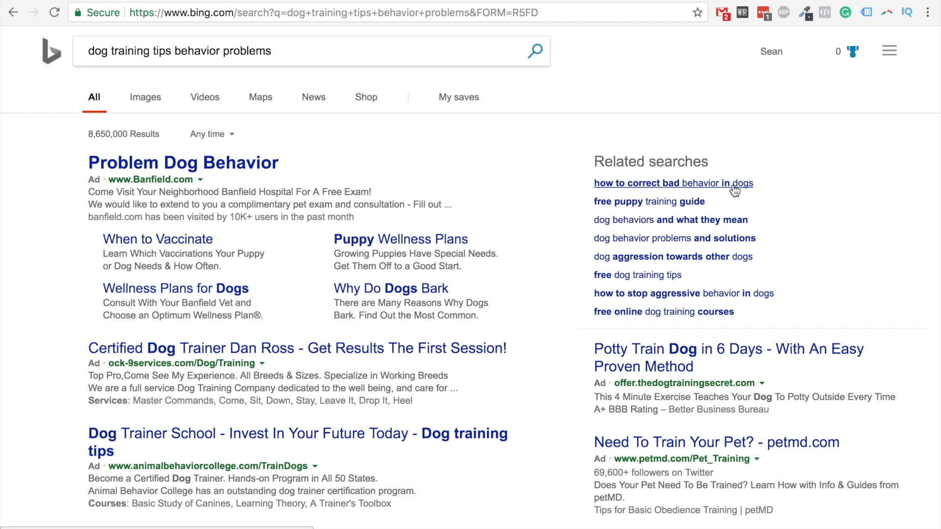
left_click(160, 1)
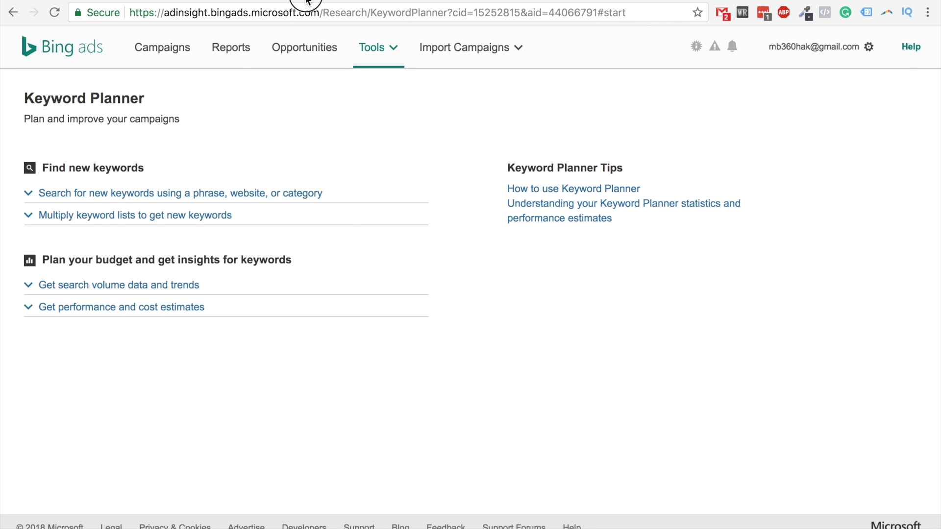
left_click(308, 2)
left_click(165, 1)
left_click(126, 193)
left_click(156, 265)
key("ctrl+v")
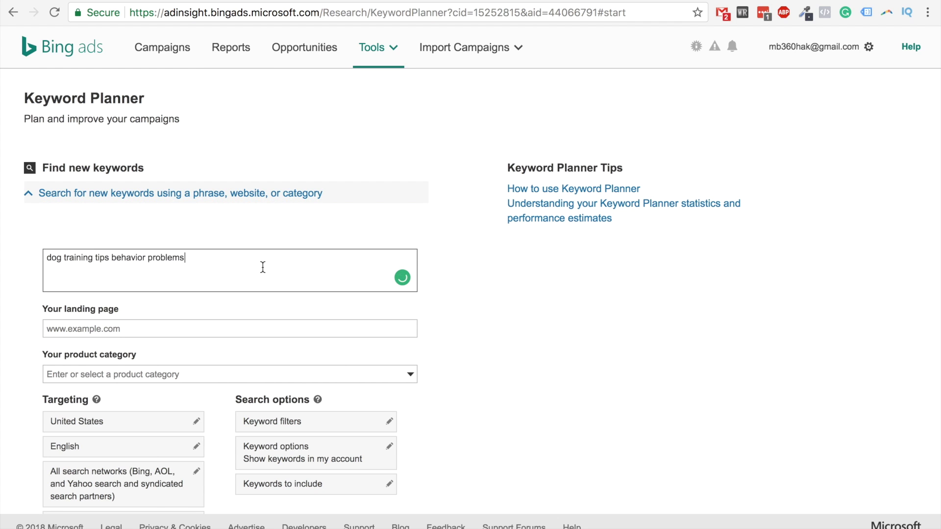
Add 'how to correct bad behavior in dogs' from the related searches to the product list.
left_click(307, 2)
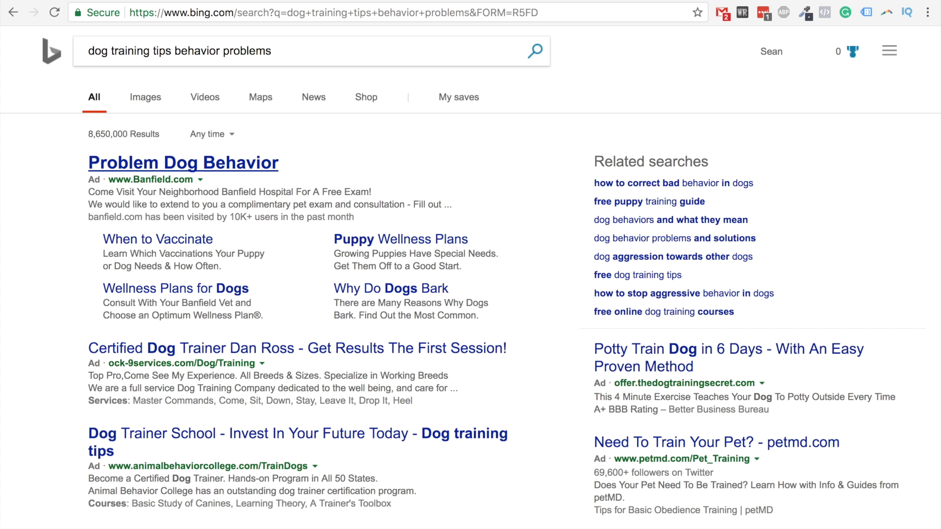
left_click_drag(782, 191, 591, 183)
key("ctrl+c")
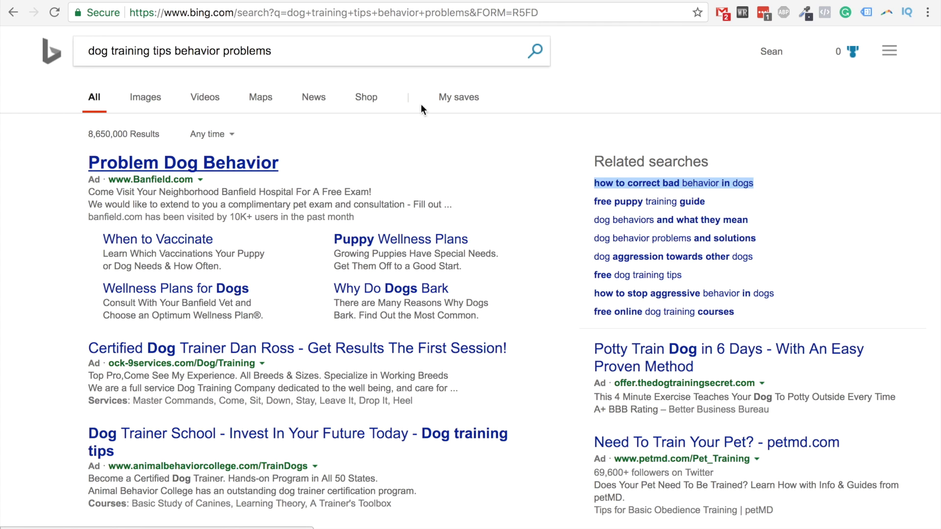
left_click(172, 1)
key("ctrl+v")
Add 'dog behavior problems and solutions' as the third product phrase.
key("ctrl+shift+Tab")
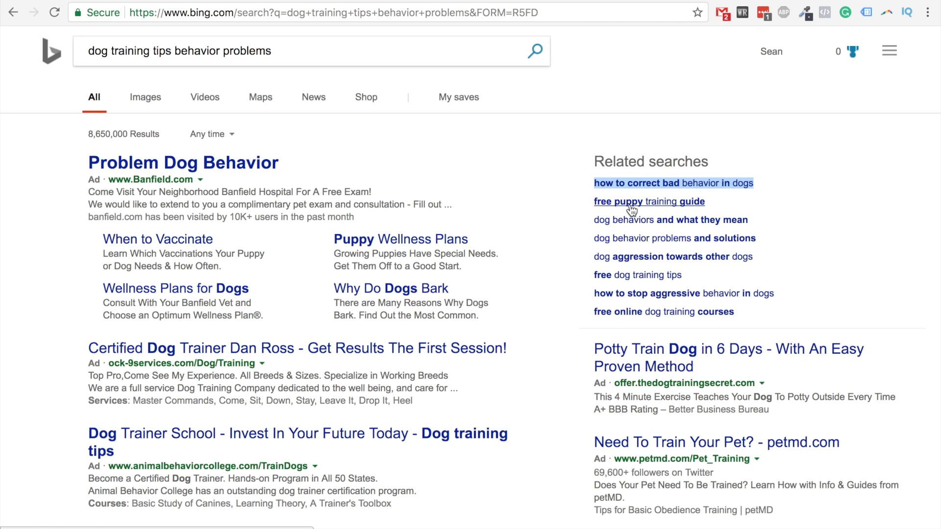
left_click_drag(711, 201, 592, 205)
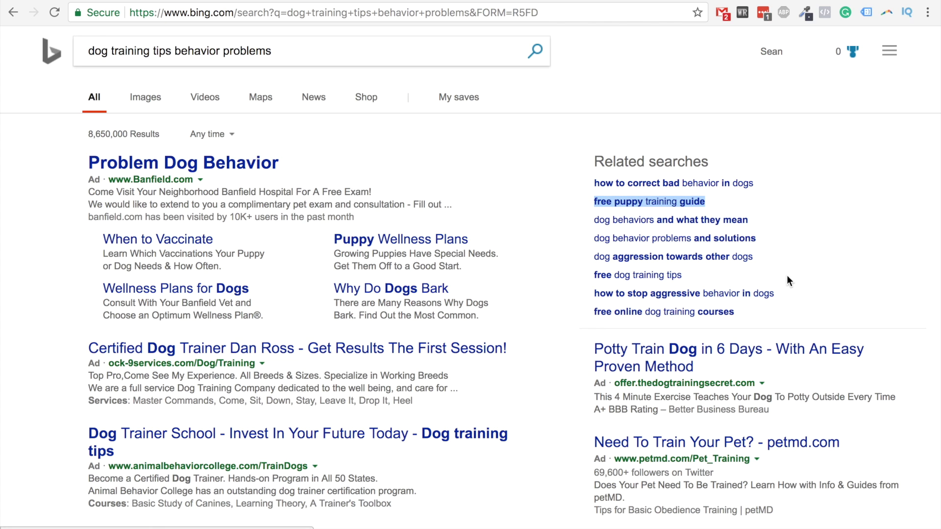
left_click(775, 252)
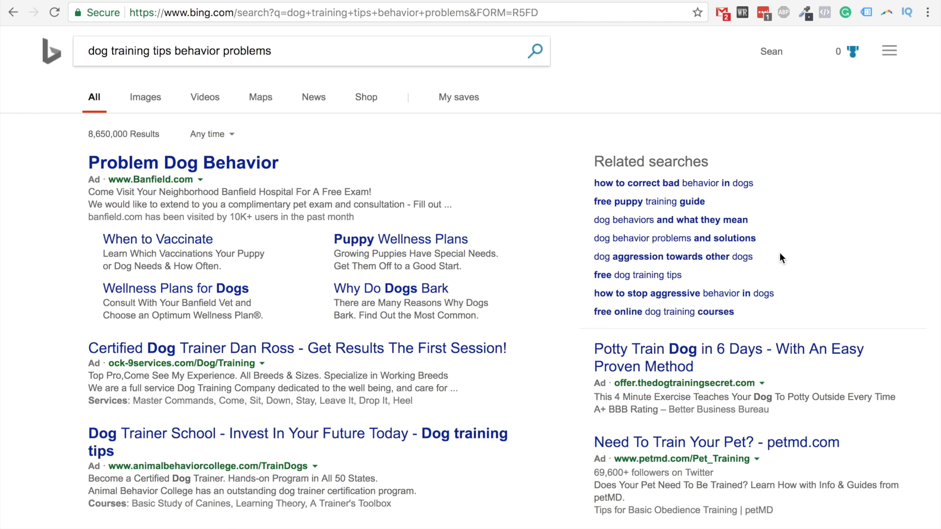
left_click_drag(776, 240, 593, 241)
key("super+c")
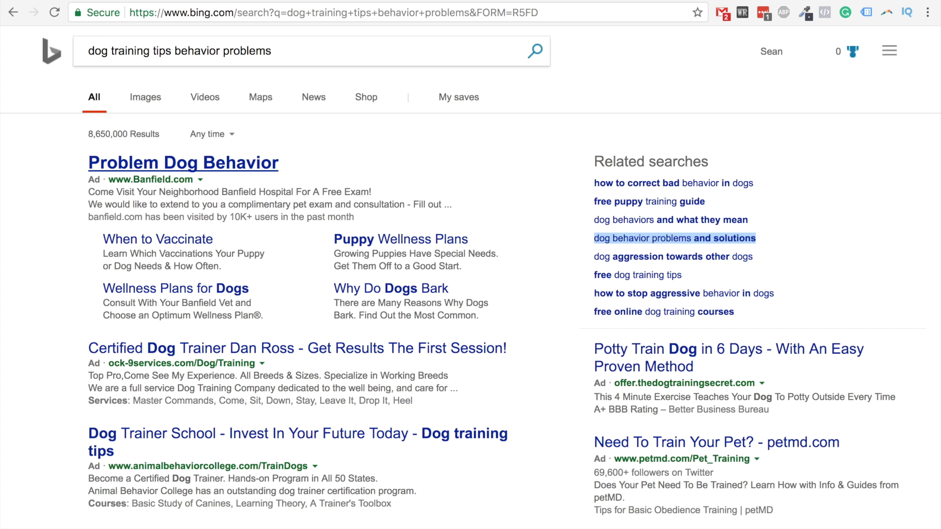
key("ctrl+Tab")
key("super+v")
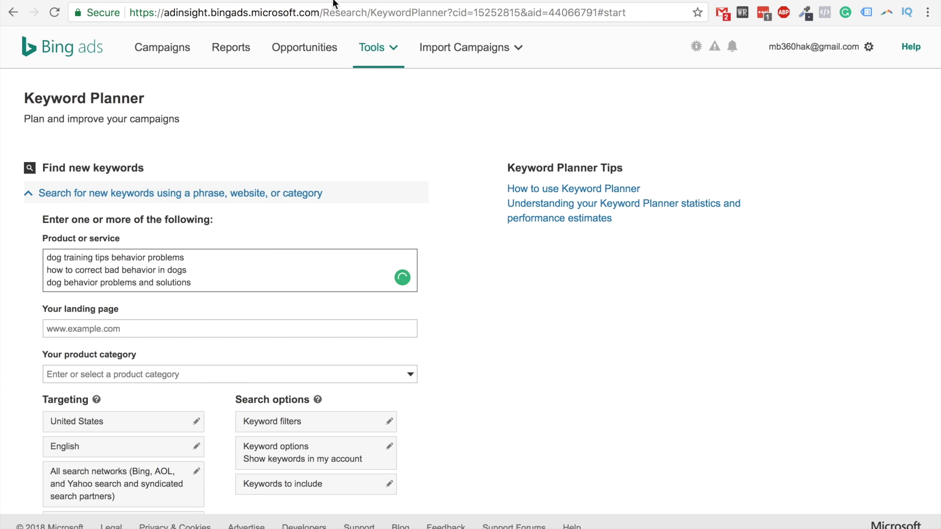
Add 'how to stop aggressive behavior in dogs' on its own line.
key("ctrl+shift+Tab")
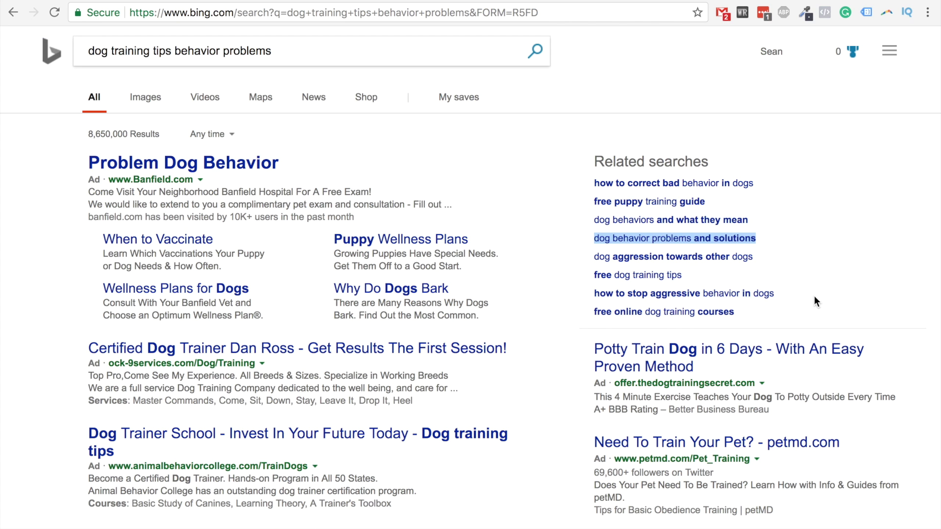
left_click_drag(803, 294, 590, 300)
key("ctrl+c")
left_click(191, 3)
key("ctrl+v")
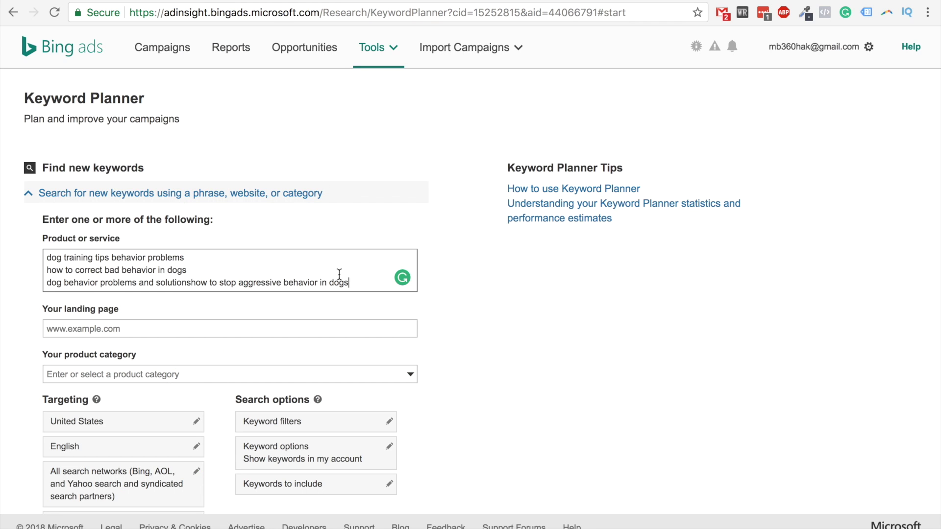
left_click(190, 283)
key("Return")
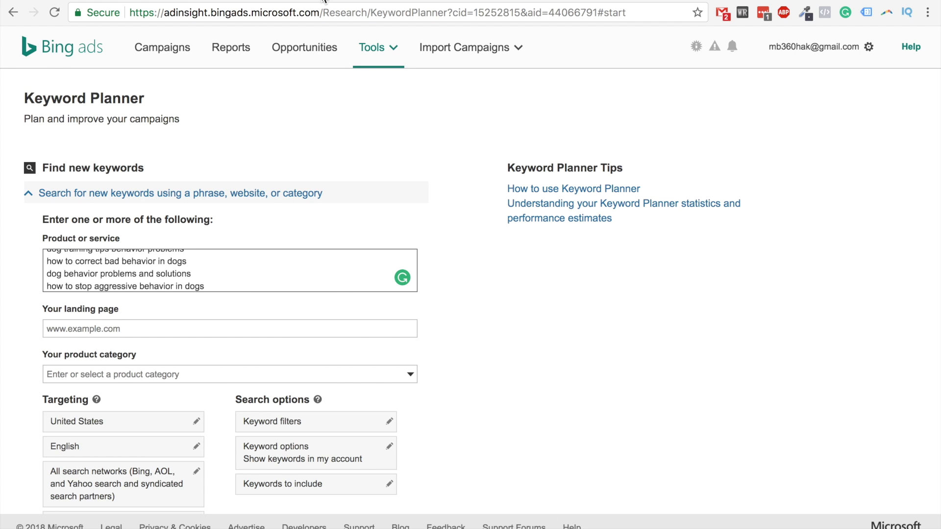
Add 'free online dog training courses' on a new line after the last phrase.
left_click(324, 2)
left_click_drag(743, 314, 582, 311)
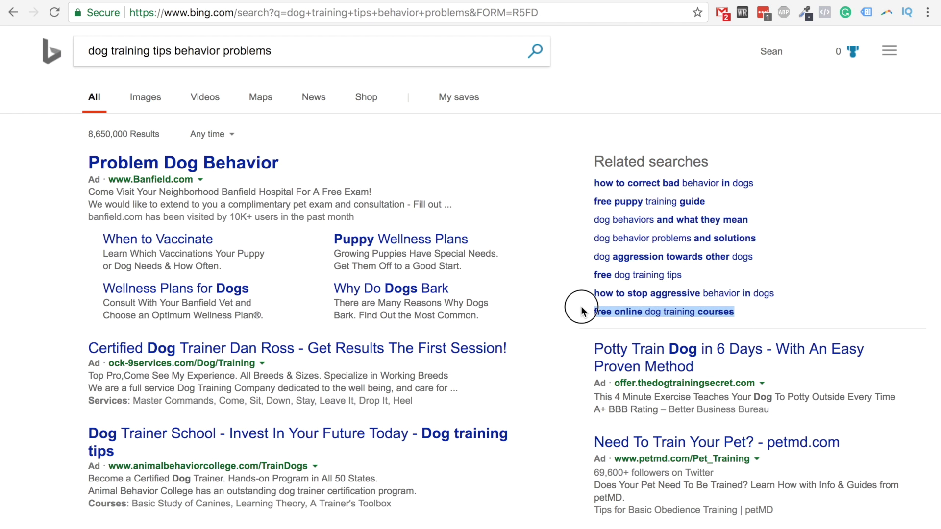
left_click(163, 2)
triple_click(236, 279)
left_click(234, 286)
key("Return")
key("ctrl+v")
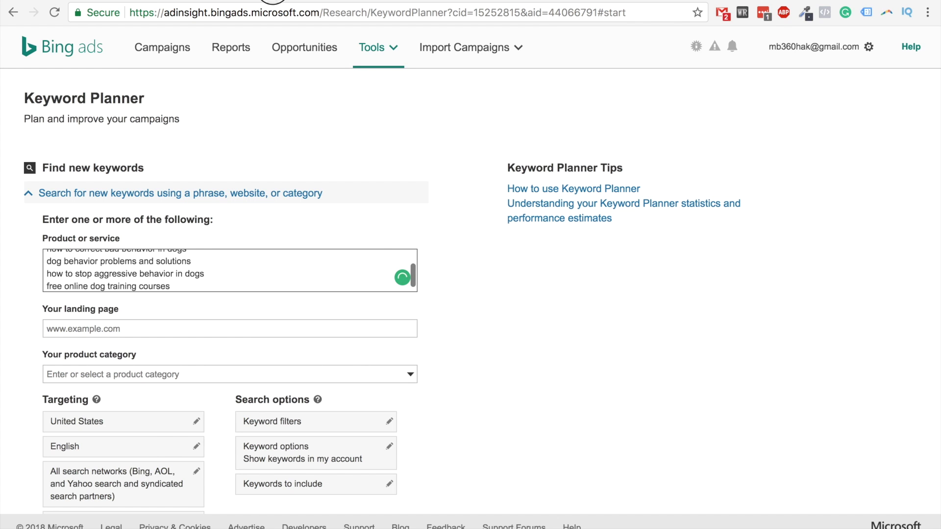
Return to the Bing results, clear the related-search highlight and scroll the page.
key("ctrl+shift+Tab")
left_click(562, 263)
scroll(563, 263, "down", 2)
scroll(580, 297, "down", 3)
scroll(581, 297, "up", 1)
scroll(579, 210, "down", 3)
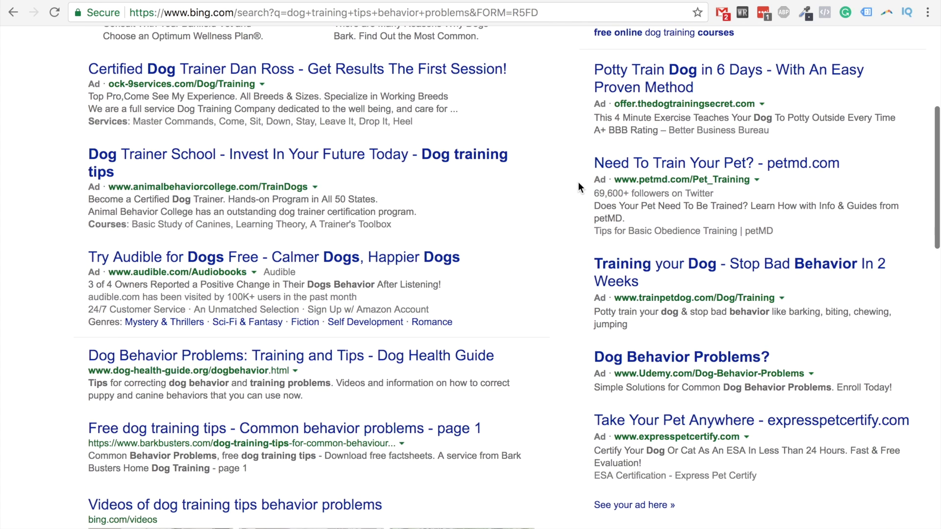
key("super+shift+4")
left_click_drag(576, 57, 939, 524)
scroll(582, 286, "up", 6)
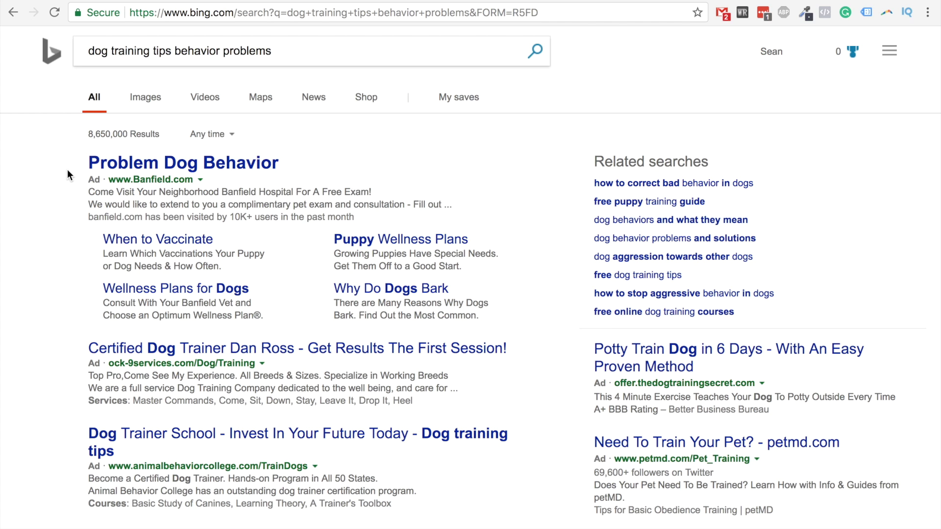
key("super+shift+4")
left_click_drag(8, 143, 563, 474)
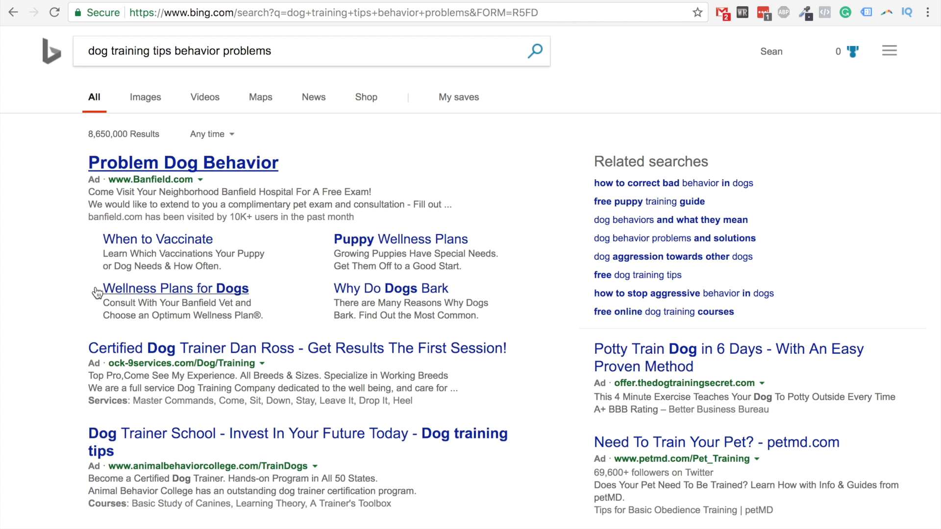
scroll(57, 279, "down", 2)
scroll(58, 280, "up", 2)
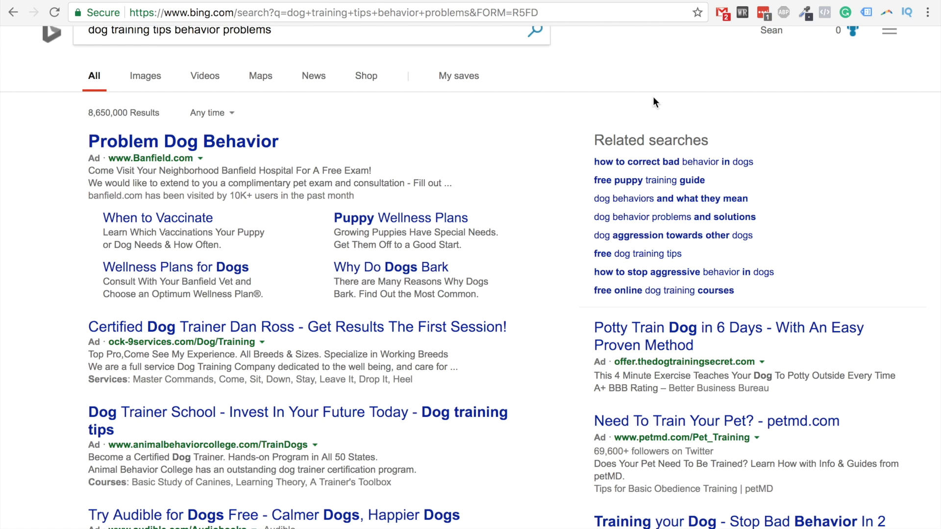
Open the 'how to correct bad behavior in dogs' related search and highlight the offer.thedogtrainingsecret.com ad address.
left_click(635, 163)
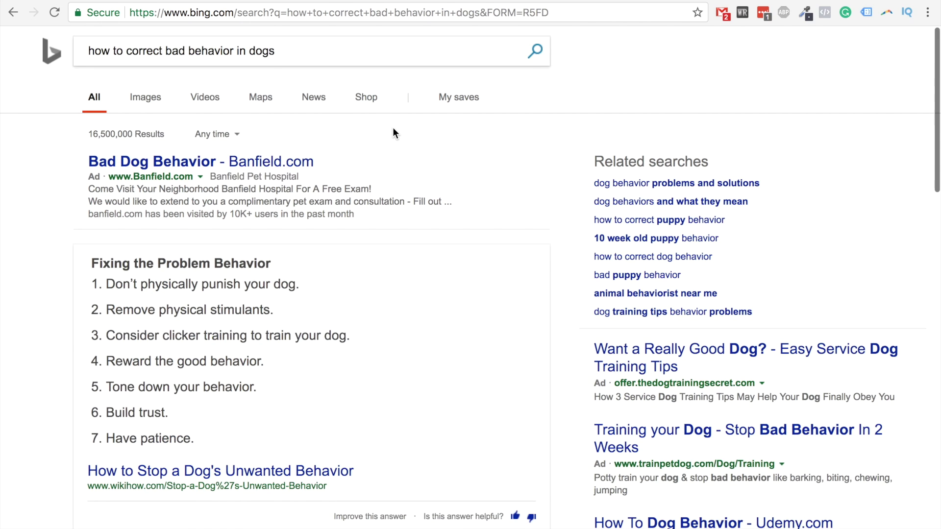
scroll(394, 125, "down", 1)
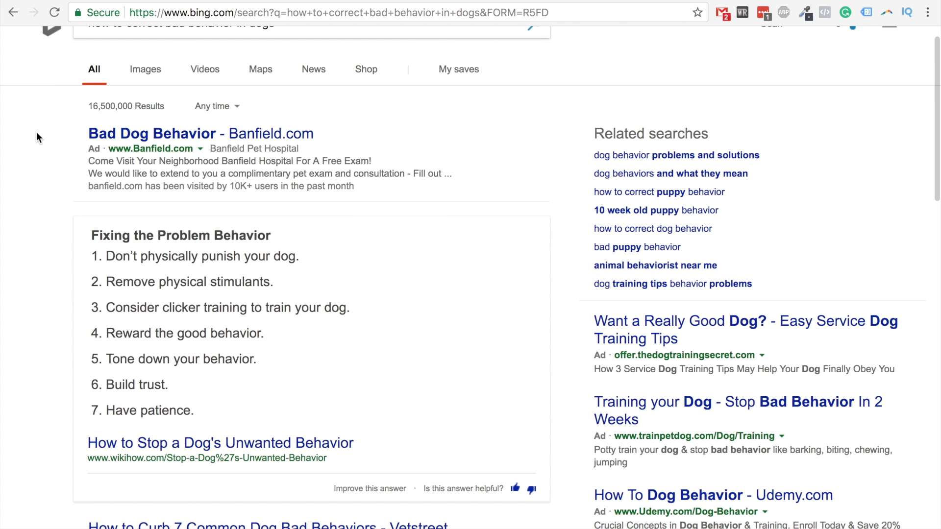
scroll(36, 131, "down", 3)
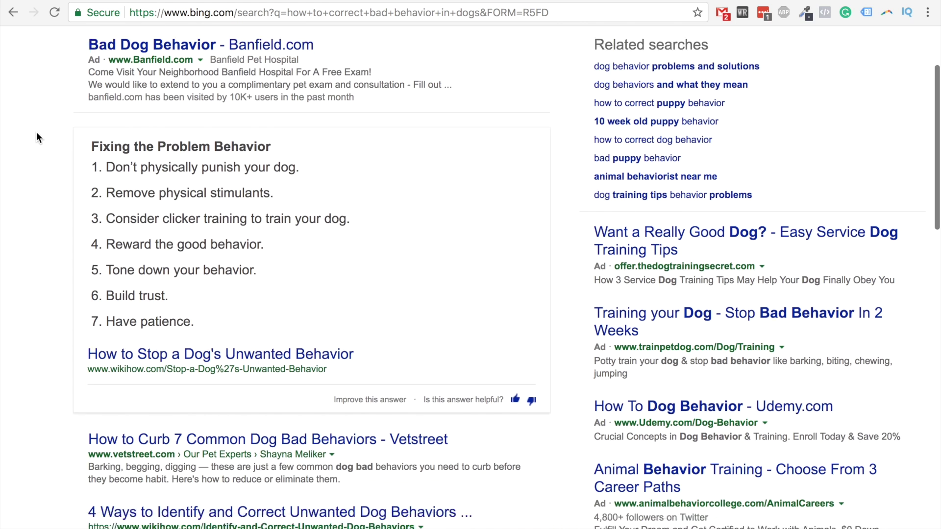
scroll(36, 132, "down", 2)
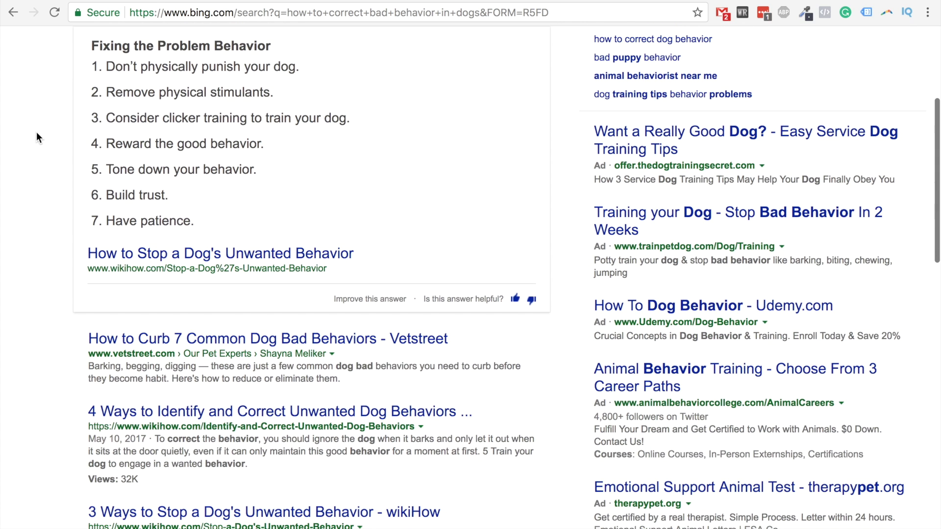
left_click_drag(615, 165, 753, 165)
scroll(556, 161, "down", 2)
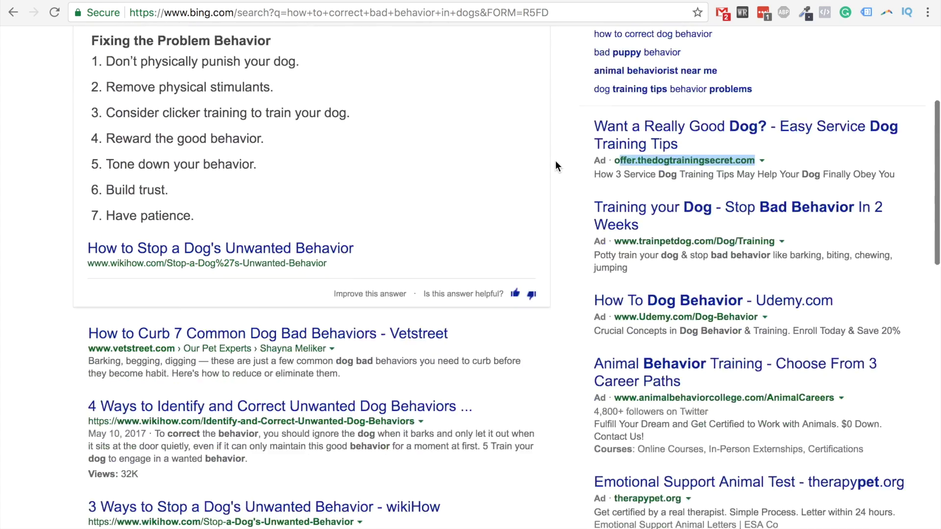
scroll(555, 161, "up", 6)
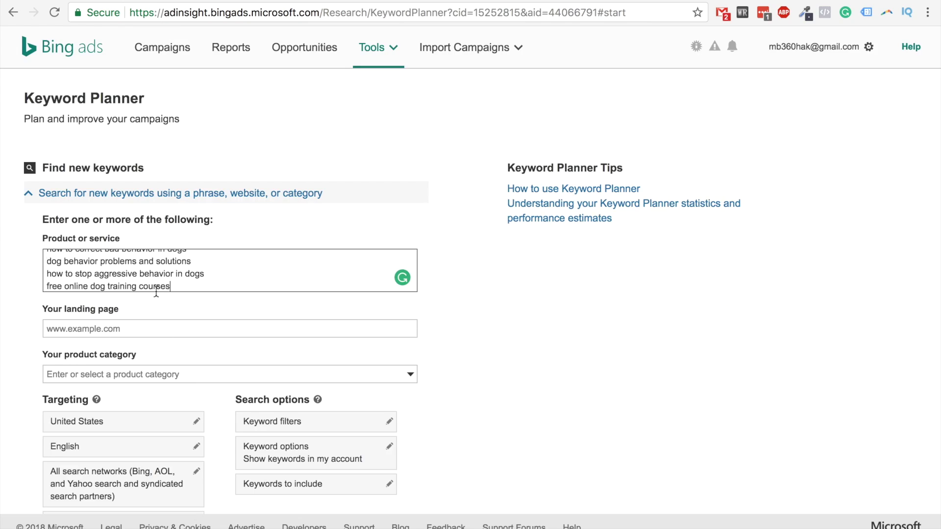
Generate keyword suggestions for the entered dog-behavior phrases and show the suggestion tables.
scroll(167, 294, "down", 3)
left_click(83, 491)
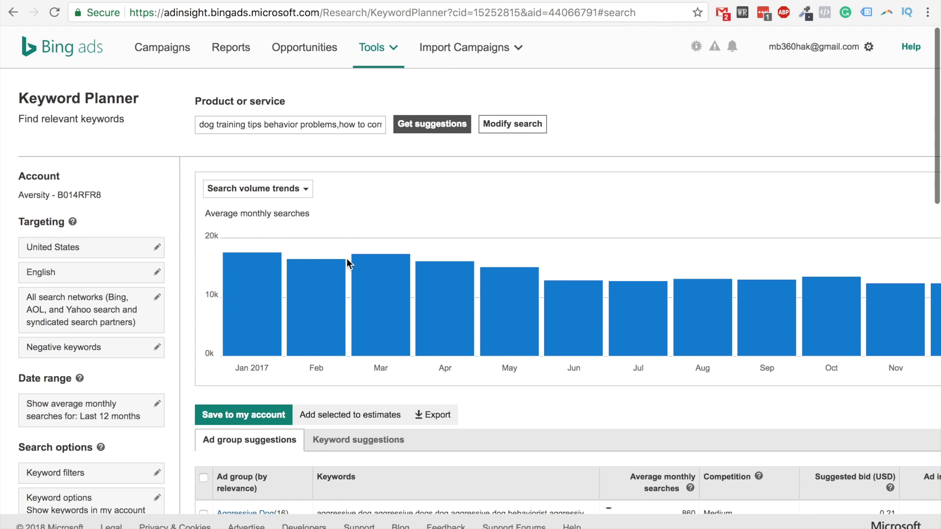
scroll(356, 285, "down", 4)
left_click(357, 269)
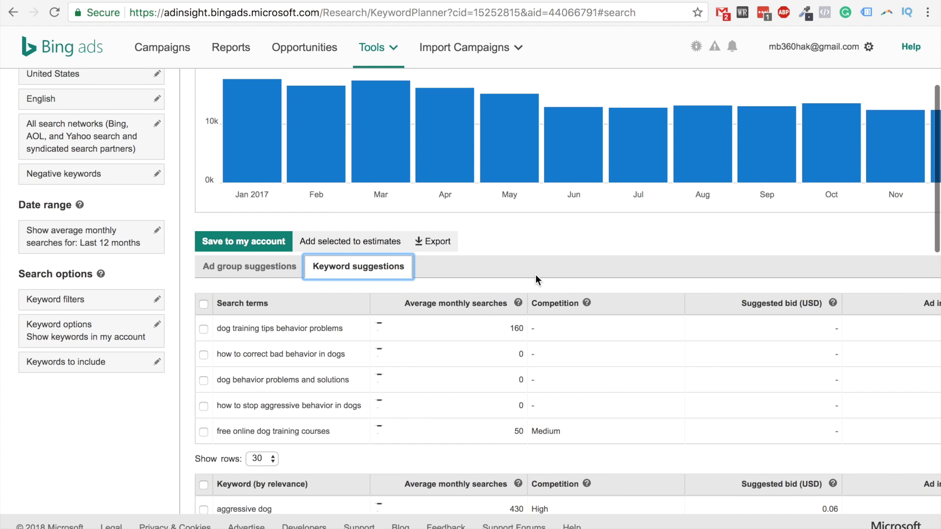
scroll(538, 279, "down", 3)
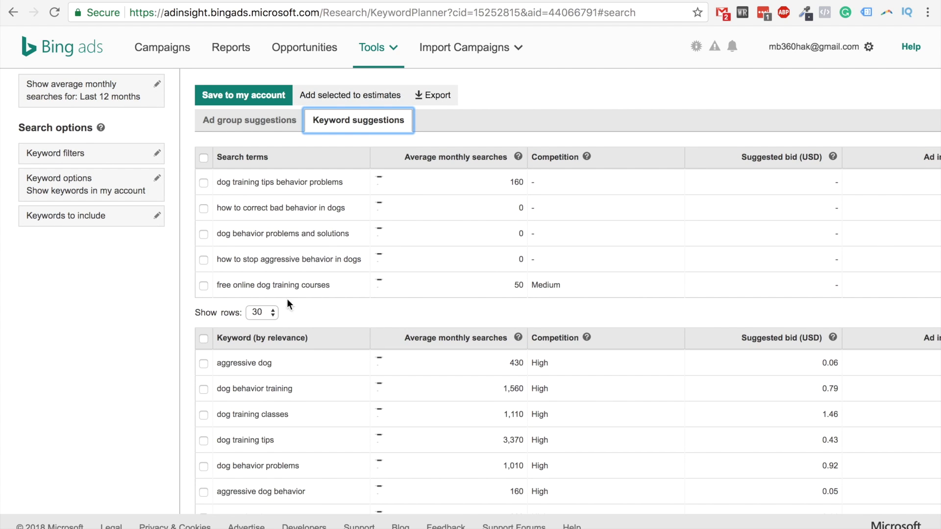
Highlight 'free online dog training courses', the 160 monthly searches value and 'dog training tips behavior problems'.
left_click_drag(221, 285, 336, 289)
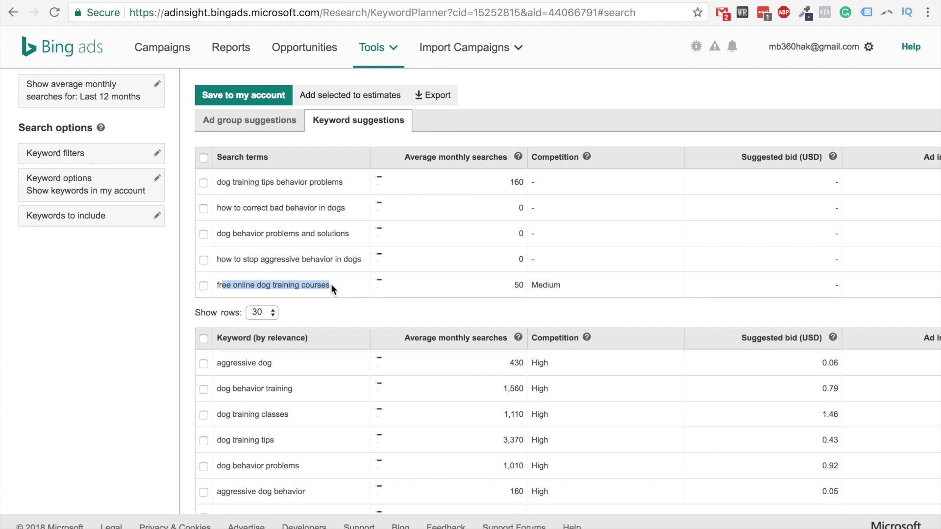
double_click(517, 181)
mouse_move(218, 183)
left_mouse_down()
mouse_move(329, 181)
mouse_move(223, 181)
left_mouse_up()
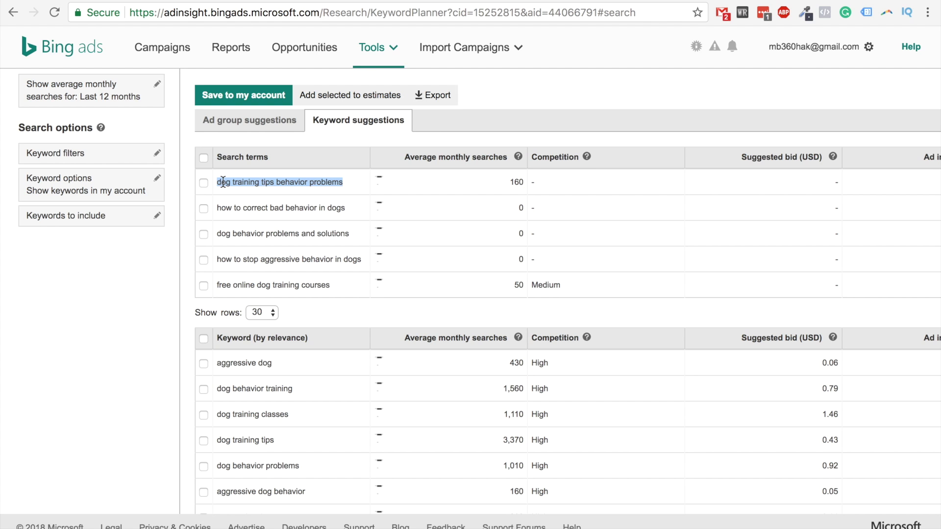
scroll(245, 206, "down", 2)
scroll(274, 211, "up", 2)
scroll(256, 240, "down", 1)
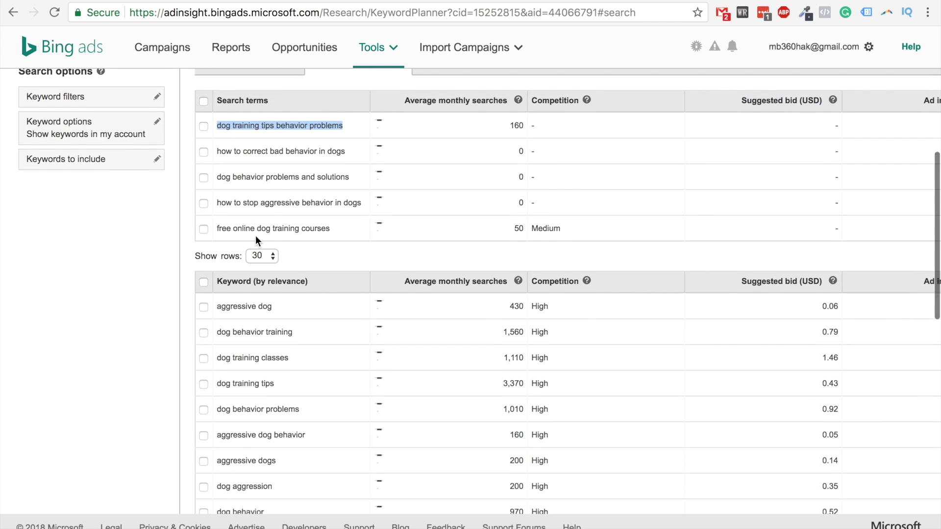
scroll(257, 240, "up", 2)
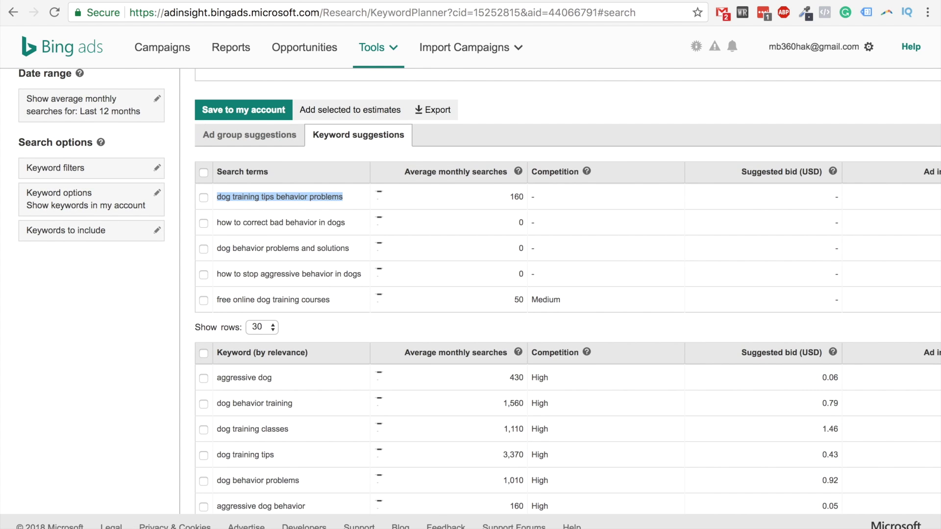
scroll(304, 42, "down", 2)
scroll(240, 274, "down", 3)
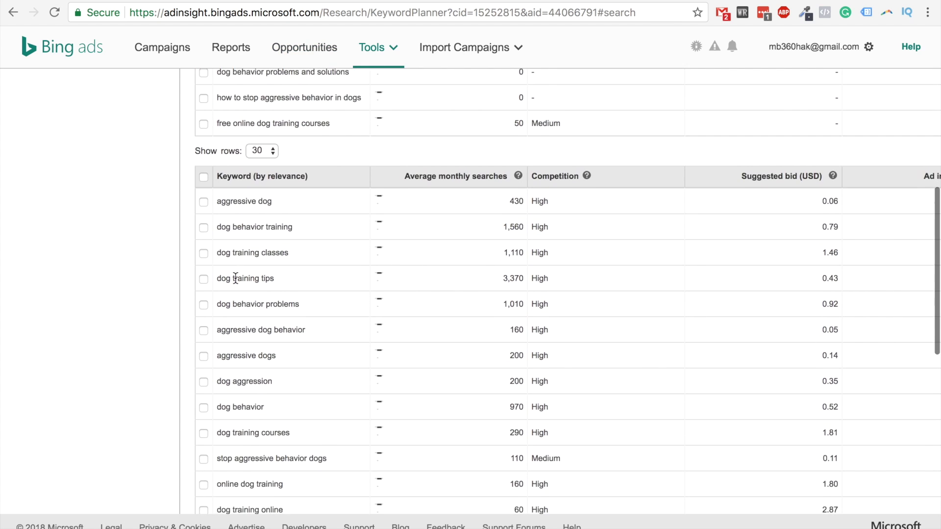
scroll(245, 235, "up", 2)
Highlight the 'dog behavior training' keyword with its 1,560 monthly searches, then 'dog training tips behavior problems'.
left_click_drag(221, 219, 273, 216)
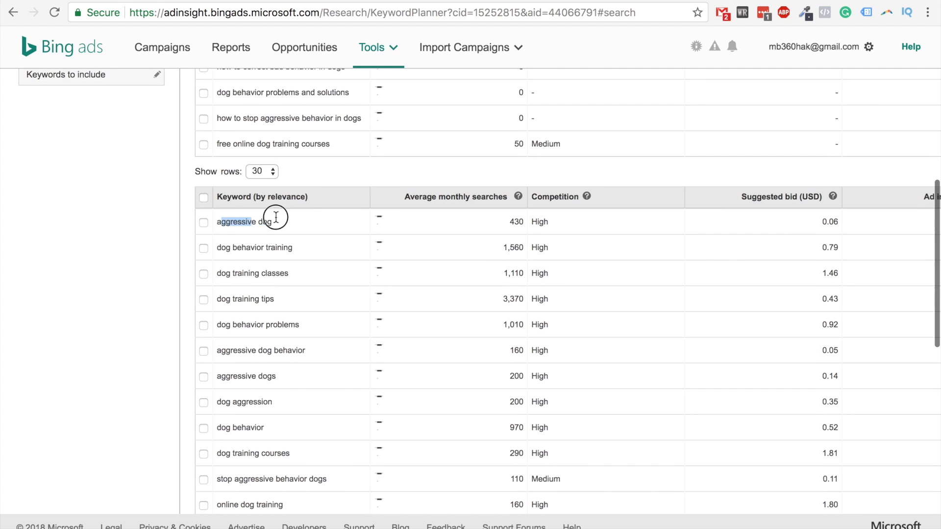
scroll(221, 254, "down", 2)
left_click_drag(218, 189, 297, 192)
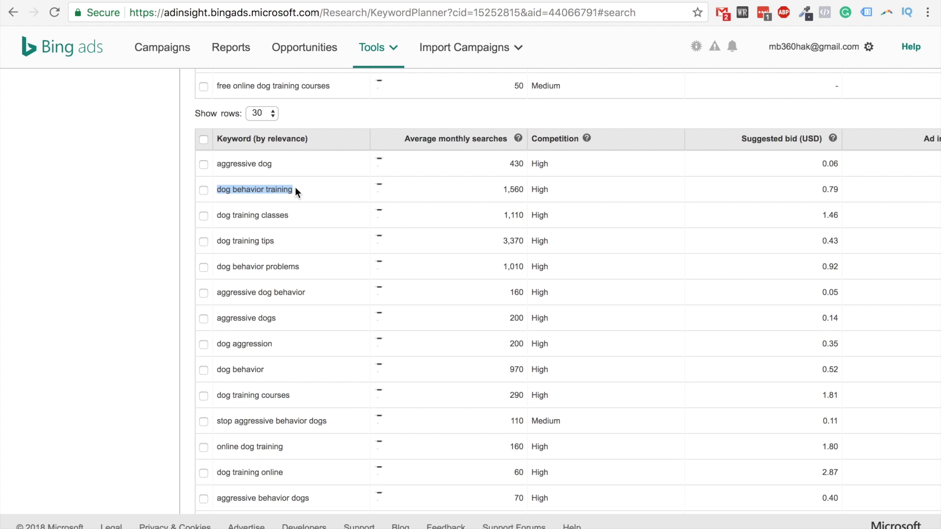
left_click_drag(500, 189, 523, 185)
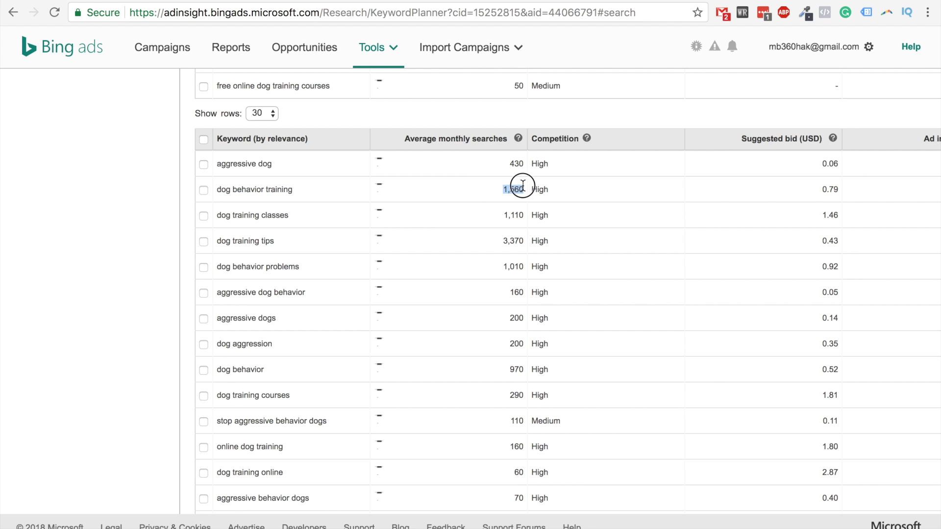
scroll(522, 186, "up", 10)
scroll(528, 196, "down", 6)
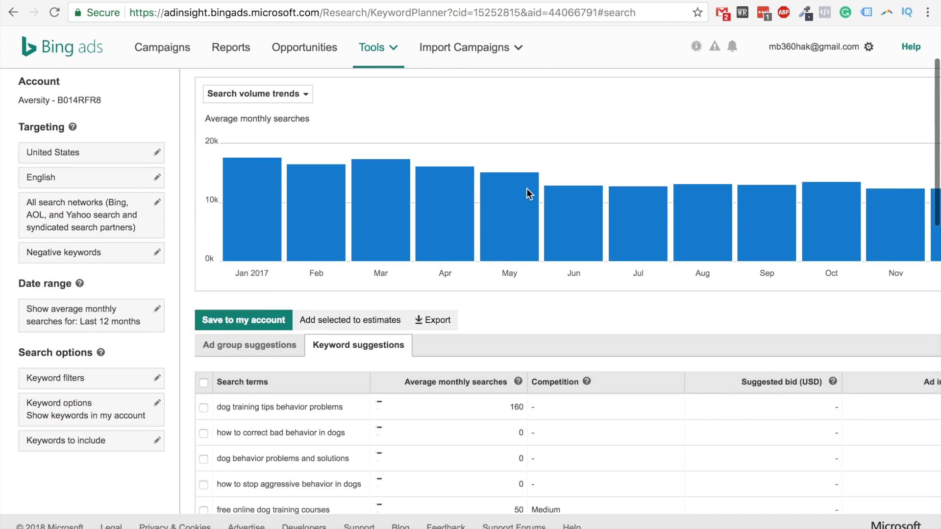
left_click_drag(211, 166, 342, 167)
Return to the Bing results for 'how to correct bad behavior in dogs' and clear the highlighted ad address.
key("ctrl+Tab")
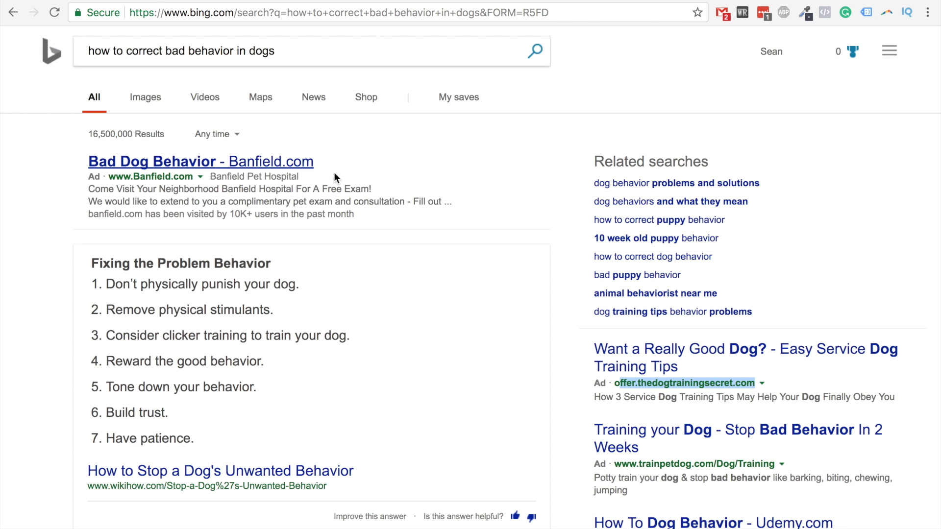
scroll(392, 282, "down", 2)
scroll(543, 329, "down", 2)
left_click(577, 267)
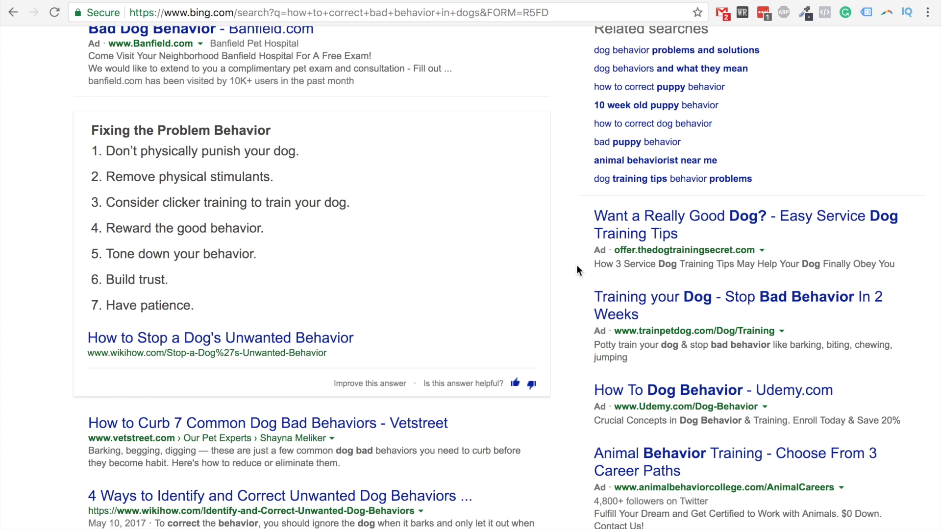
scroll(576, 265, "up", 4)
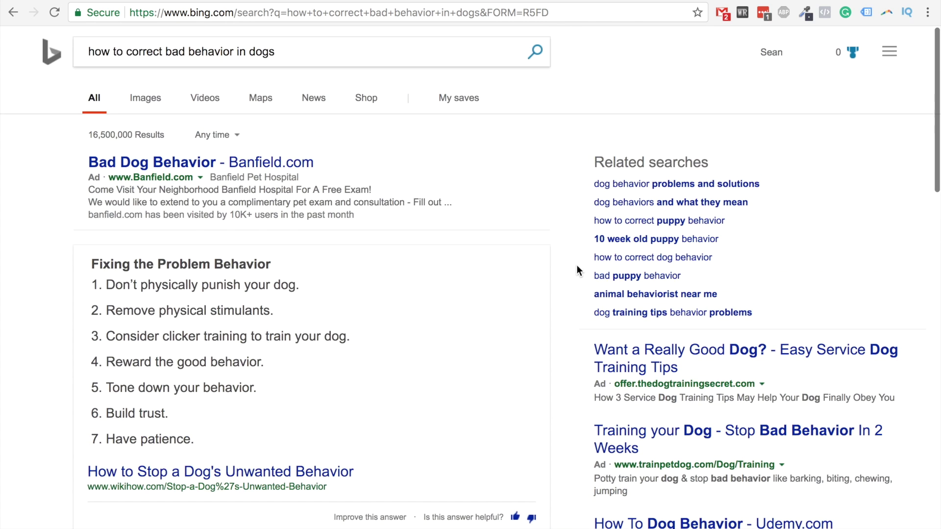
scroll(576, 264, "down", 5)
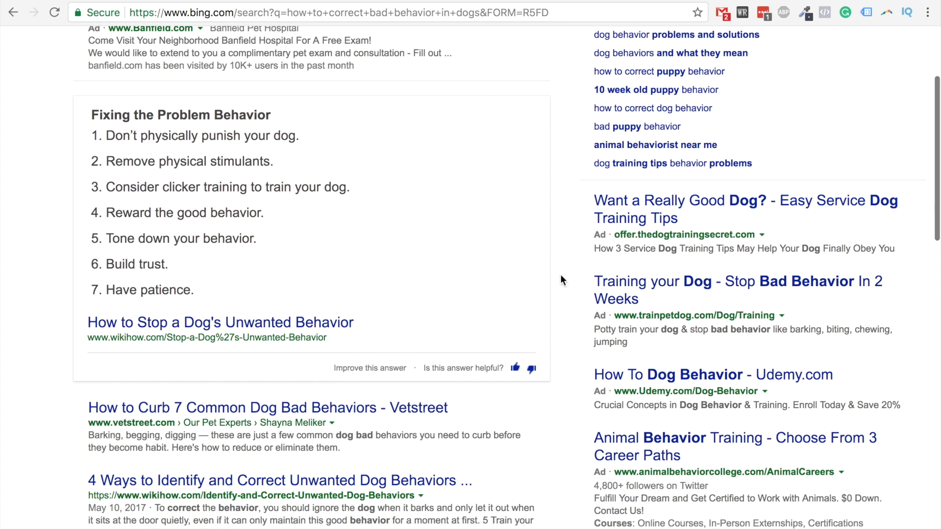
scroll(585, 259, "up", 3)
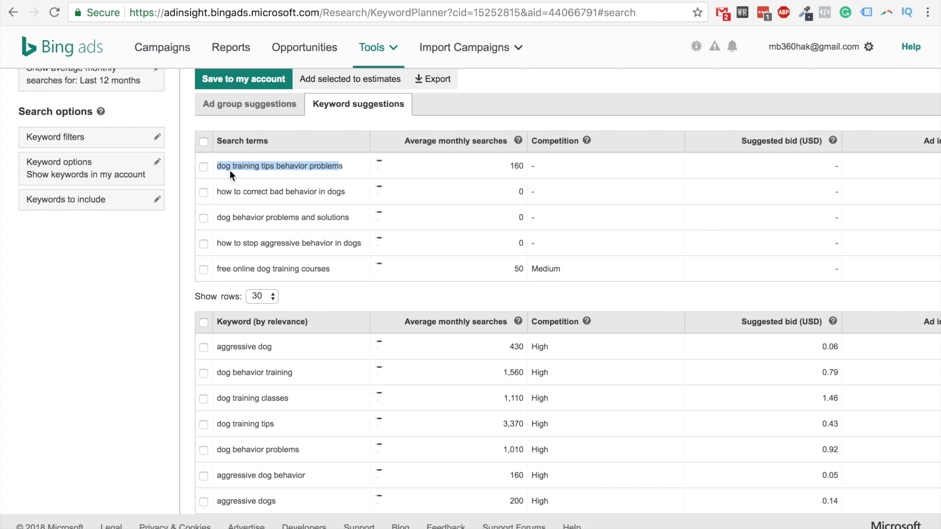
Clear the highlighted search term and look through the Bing results.
left_click(221, 167)
scroll(252, 265, "down", 3)
scroll(252, 263, "up", 3)
scroll(327, 389, "down", 1)
scroll(353, 330, "up", 1)
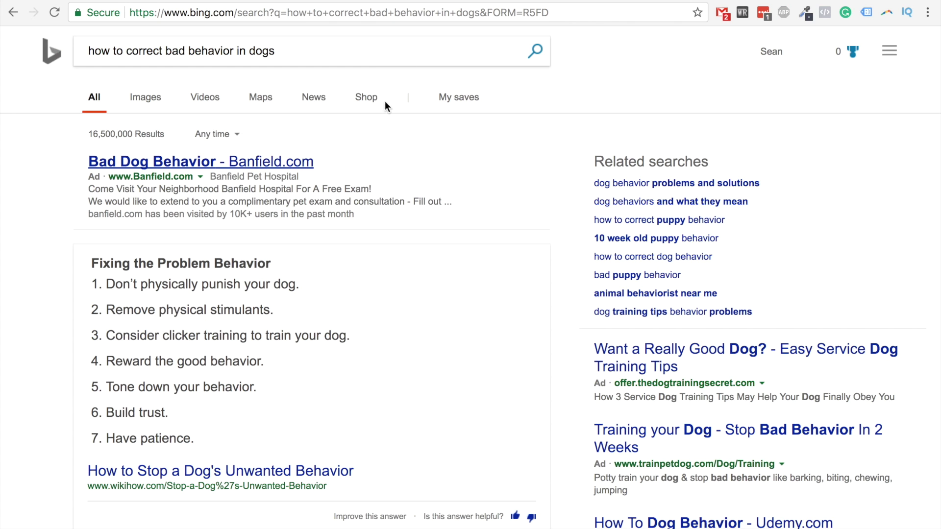
scroll(367, 260, "down", 1)
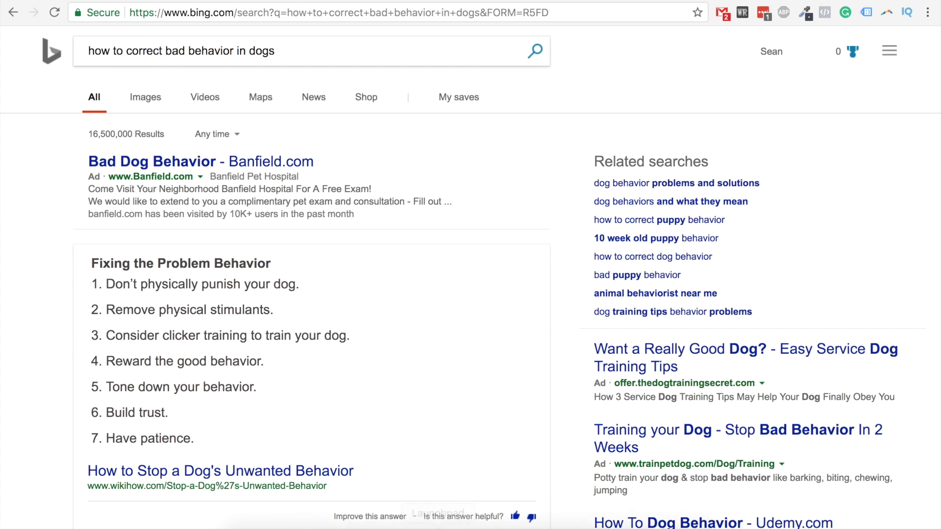
Start a new QuickTime movie recording from the File menu.
left_click(611, 509)
left_click(171, 0)
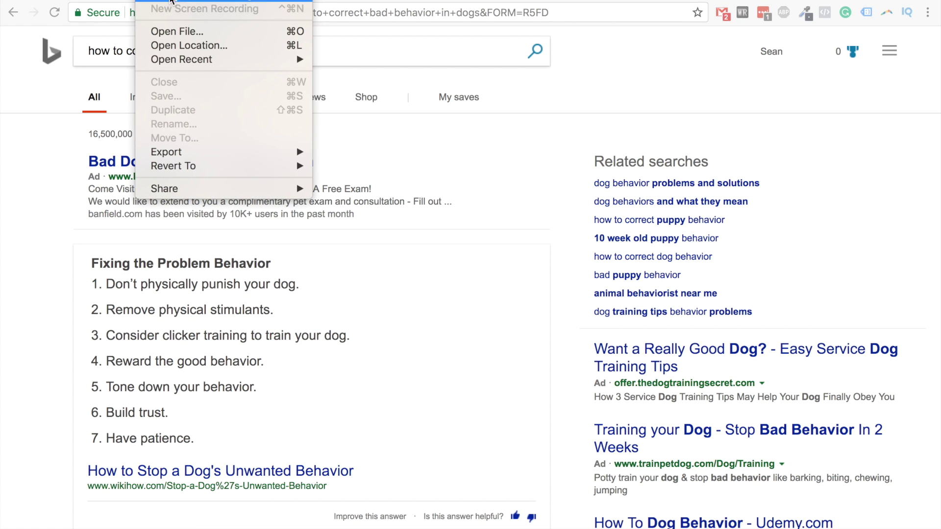
left_click(196, 1)
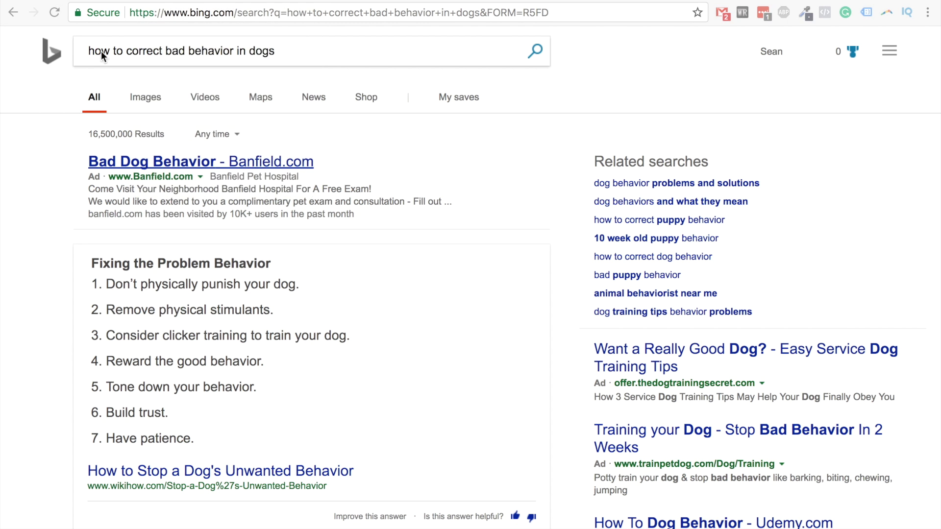